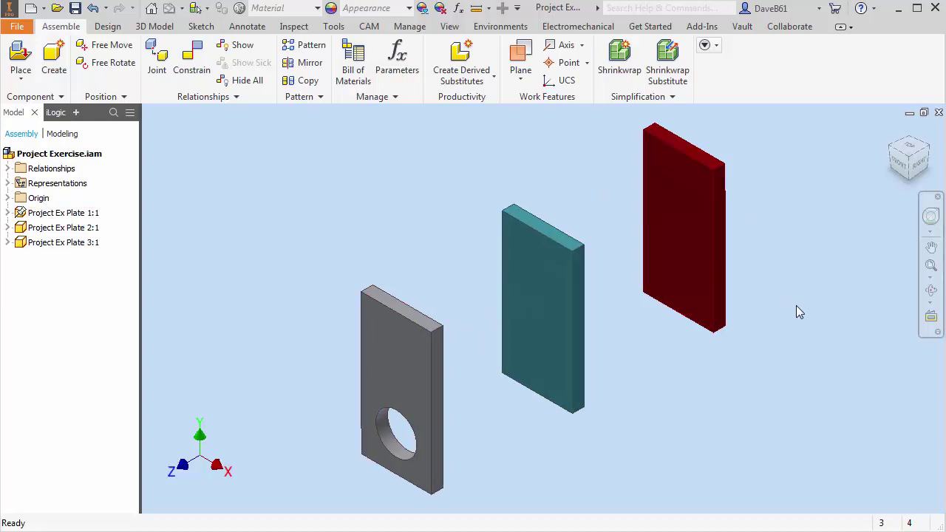
- Orbit the plates edge-on, expand and collapse Origin, and select the red Project Ex Plate 3
shift+middle_drag(796, 307, 797, 307)
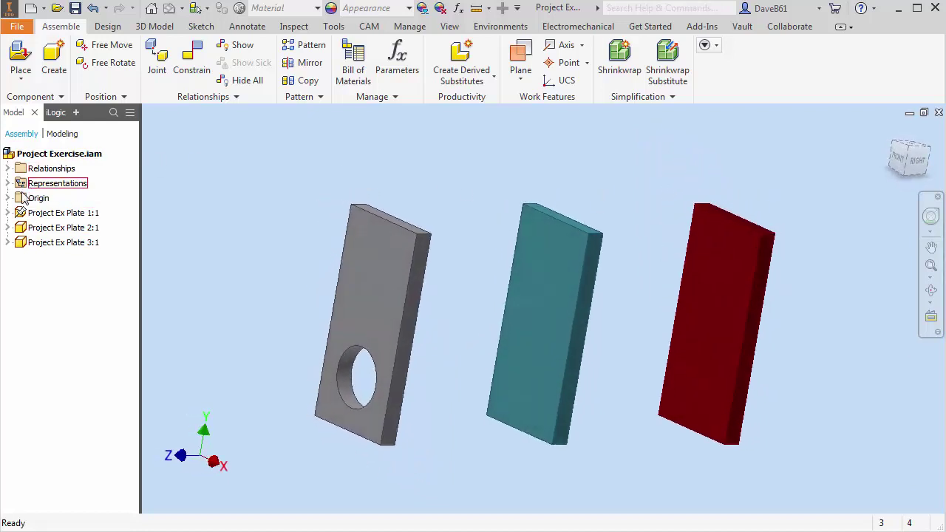
click(9, 198)
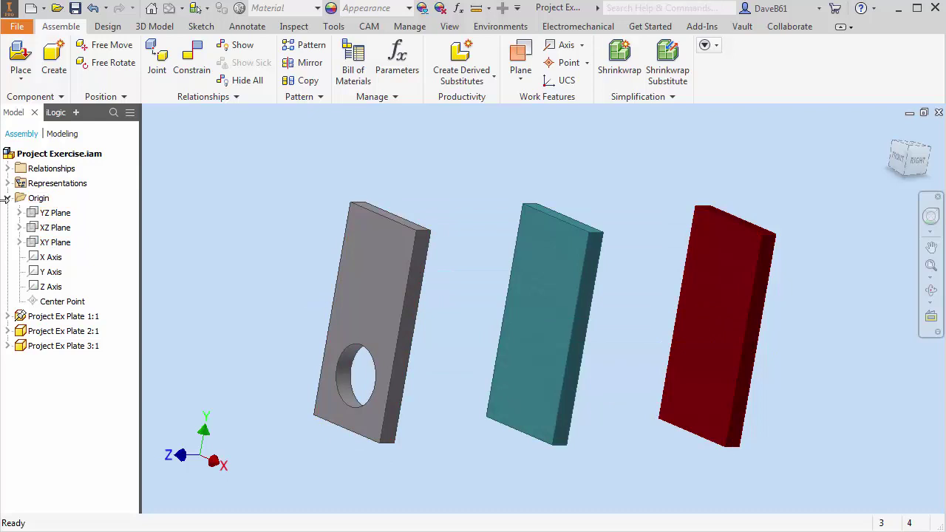
click(8, 198)
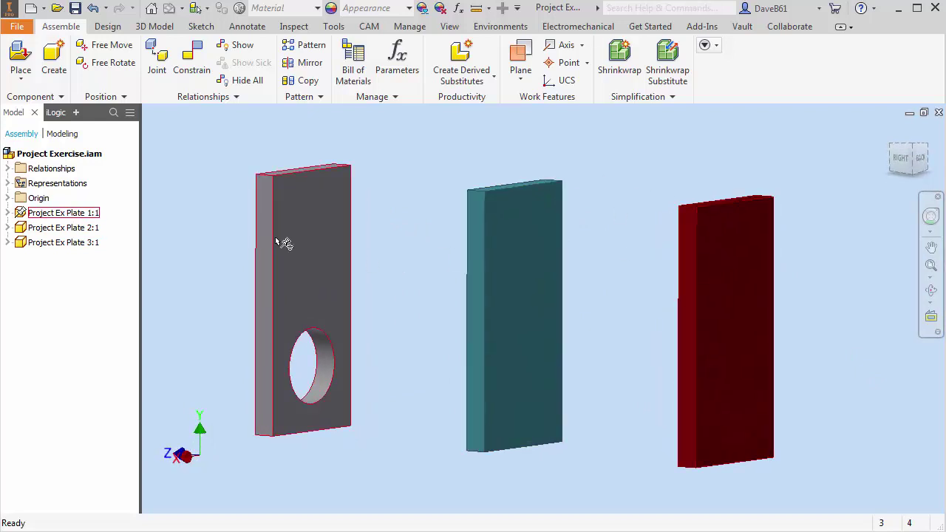
click(707, 268)
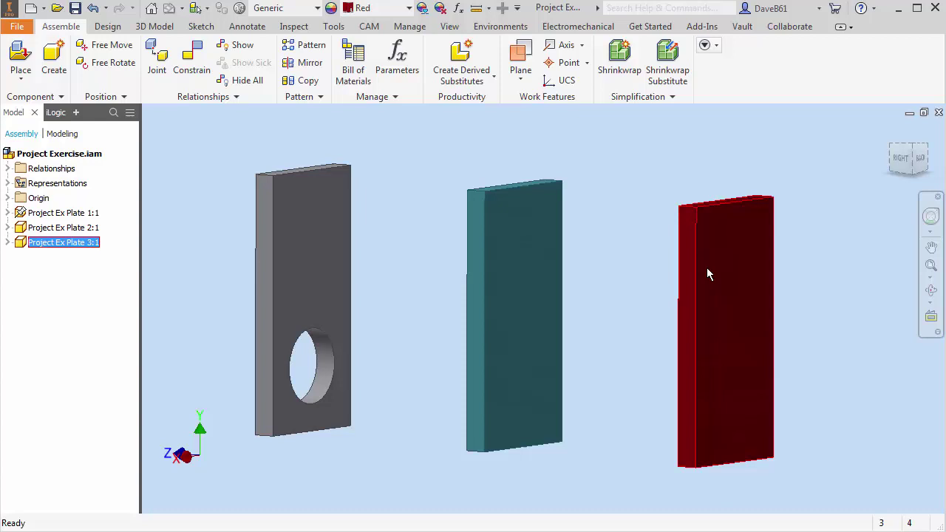
- Edit Project Ex Plate 3 in place and start a new 2D sketch on its red face
right_click(25, 243)
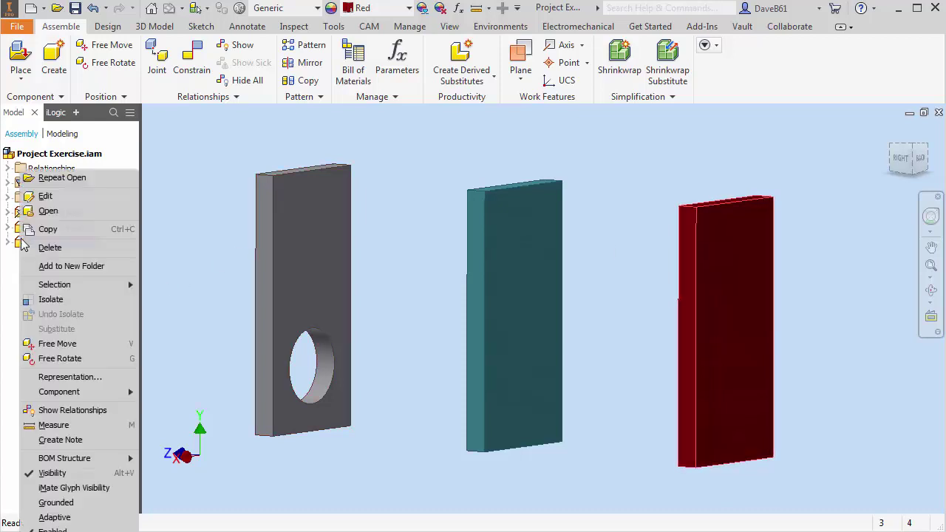
click(45, 196)
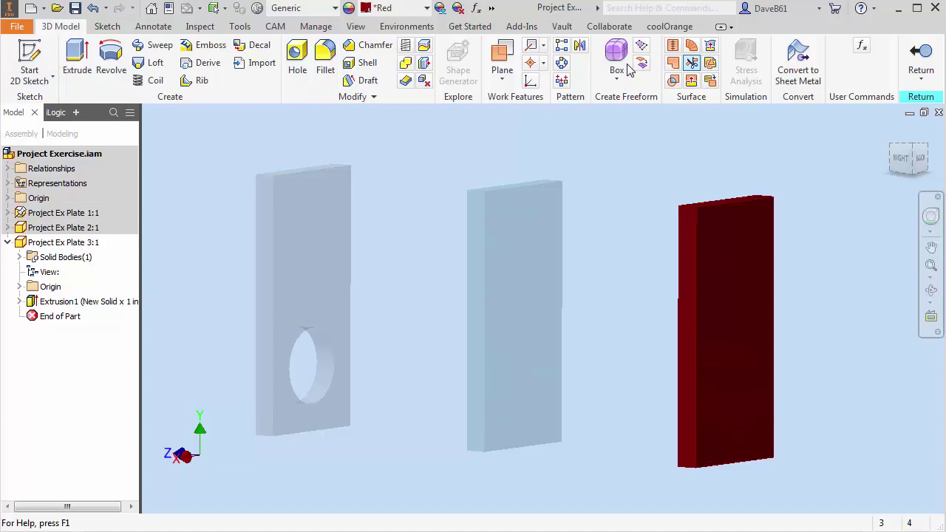
click(29, 53)
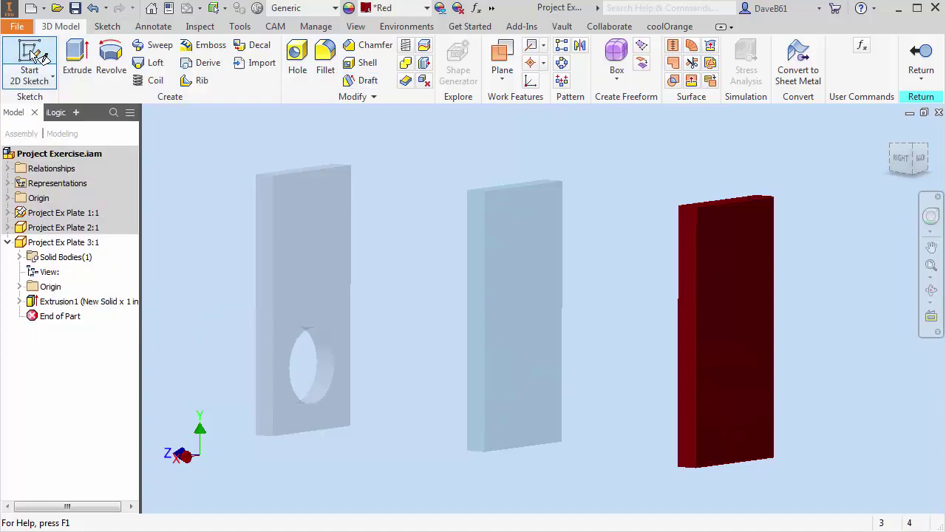
click(742, 382)
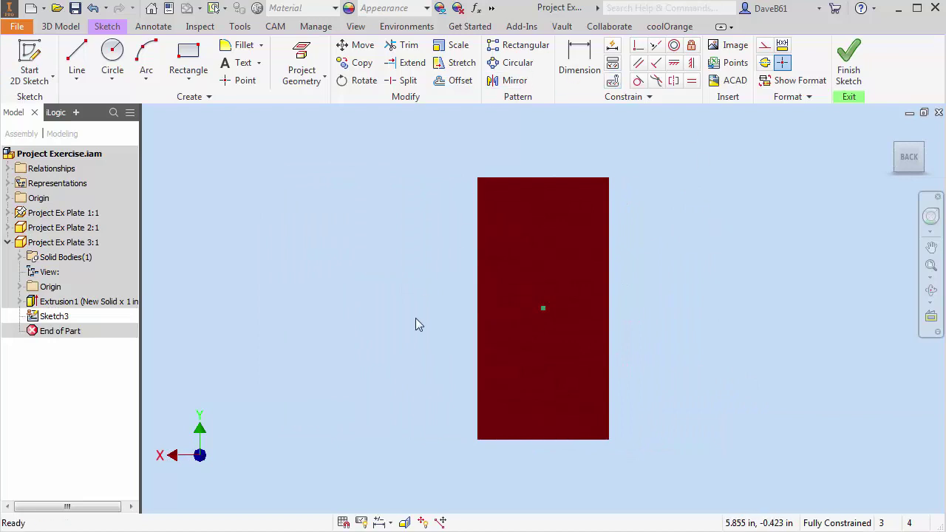
- Project the grey Plate 1 hole edge into Sketch3 on Plate 3, then finish the sketch
key(F5)
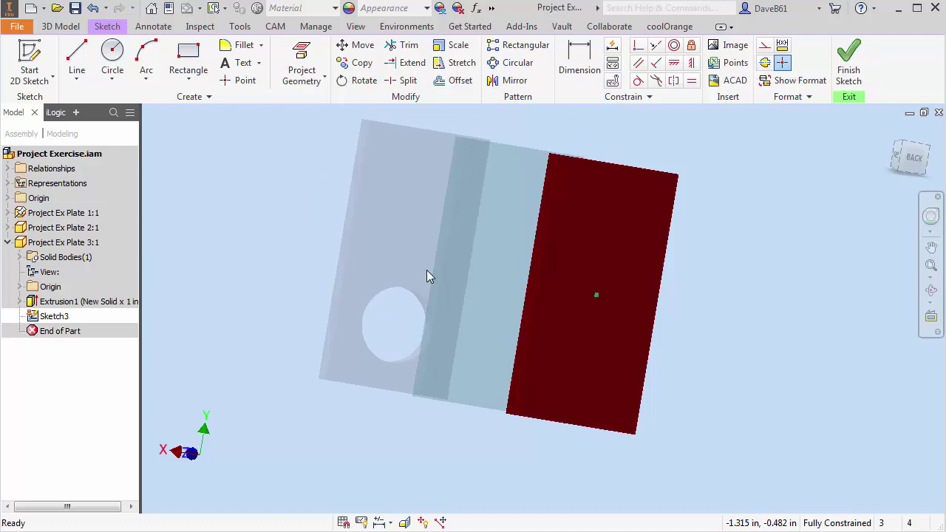
key(F5)
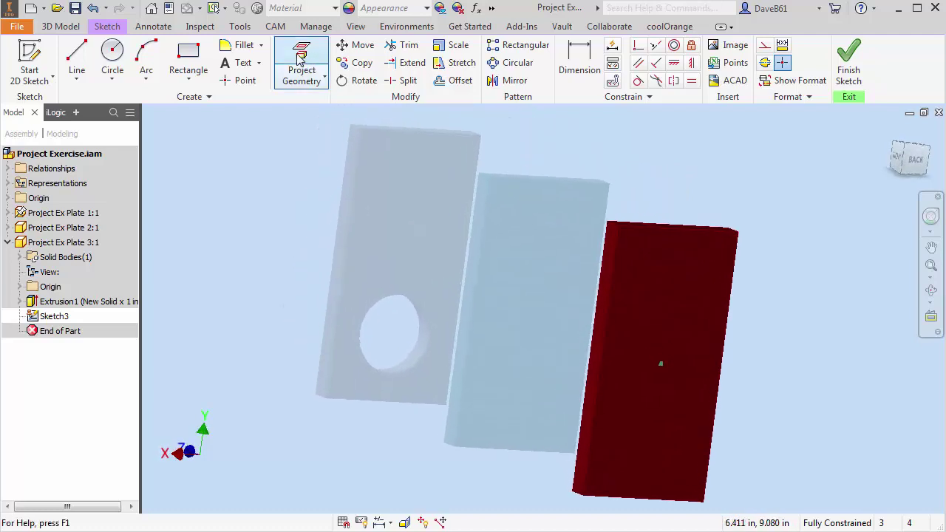
click(299, 66)
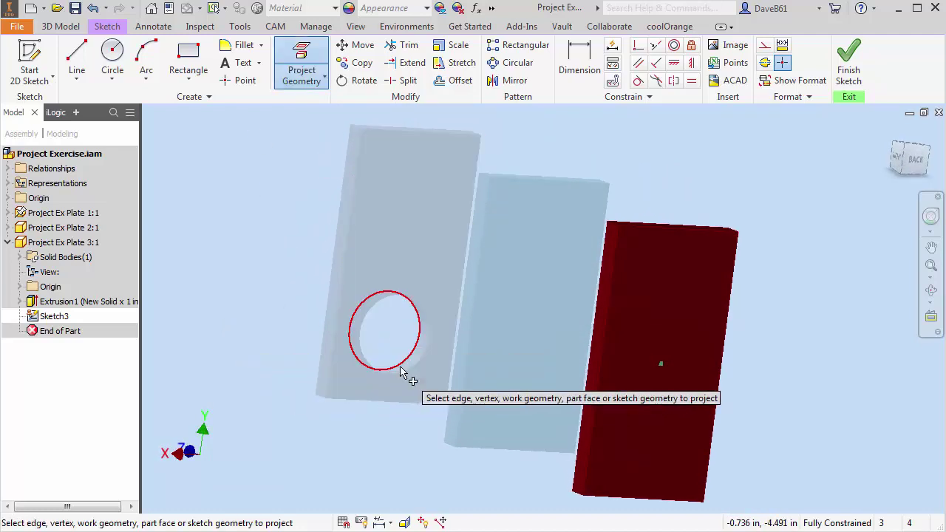
key(F5)
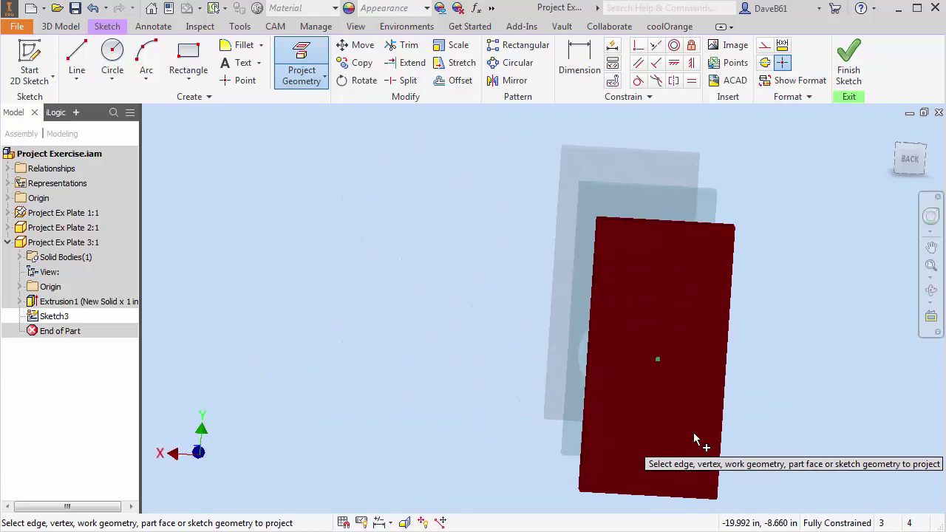
shift+middle_drag(669, 379, 676, 356)
key(F5)
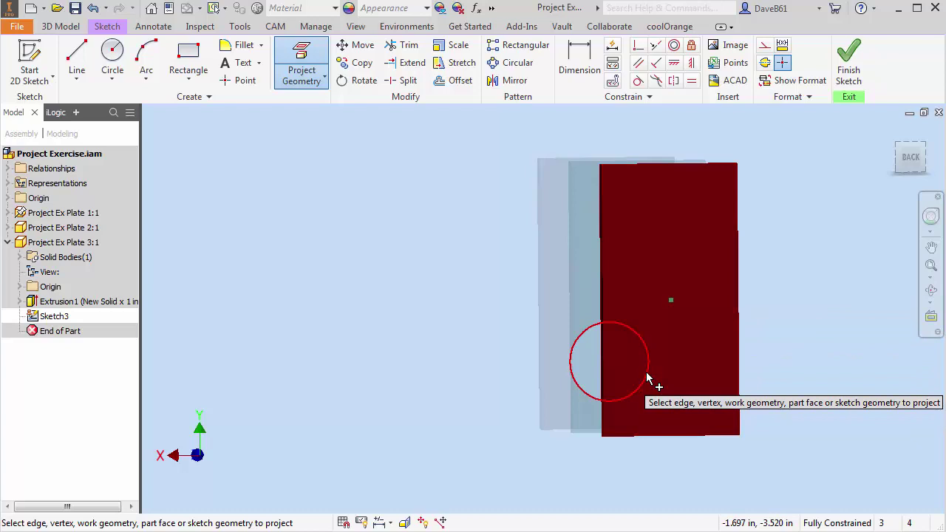
key(F5)
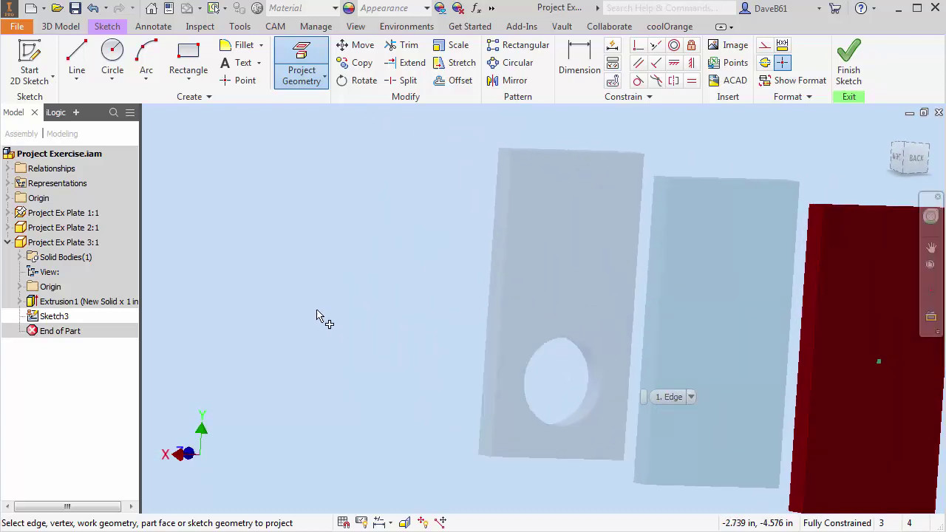
key(F5)
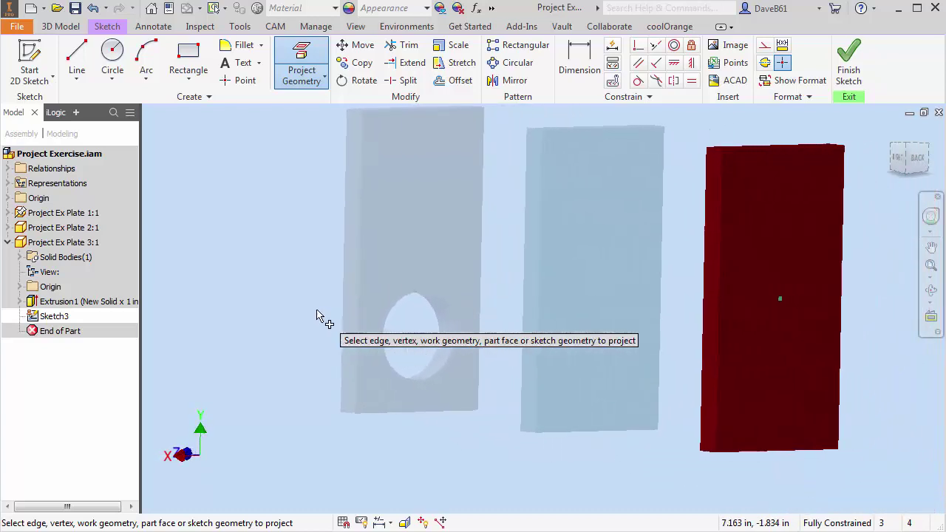
click(428, 306)
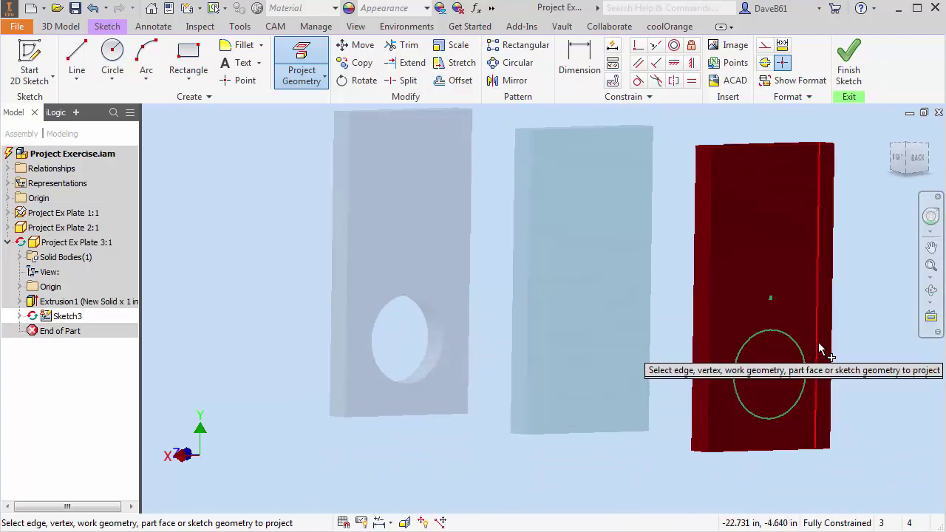
middle_drag(860, 460, 770, 474)
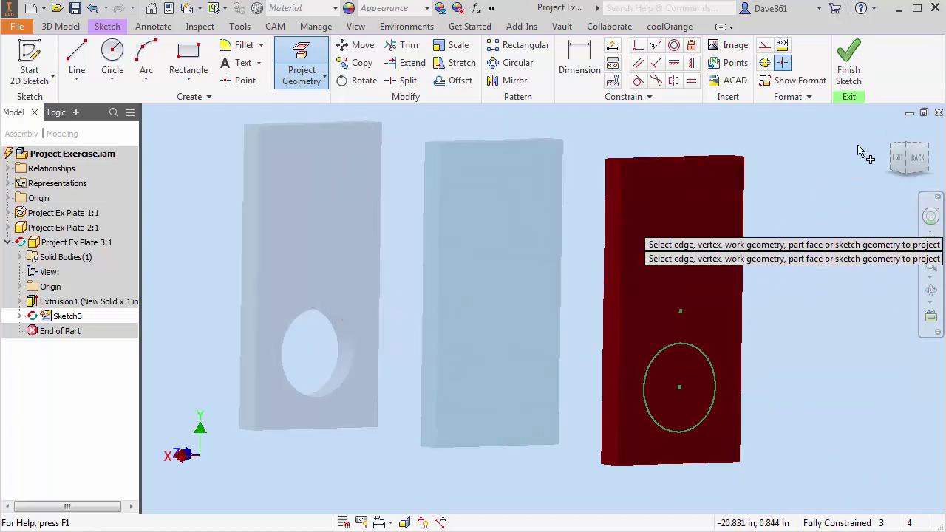
click(855, 85)
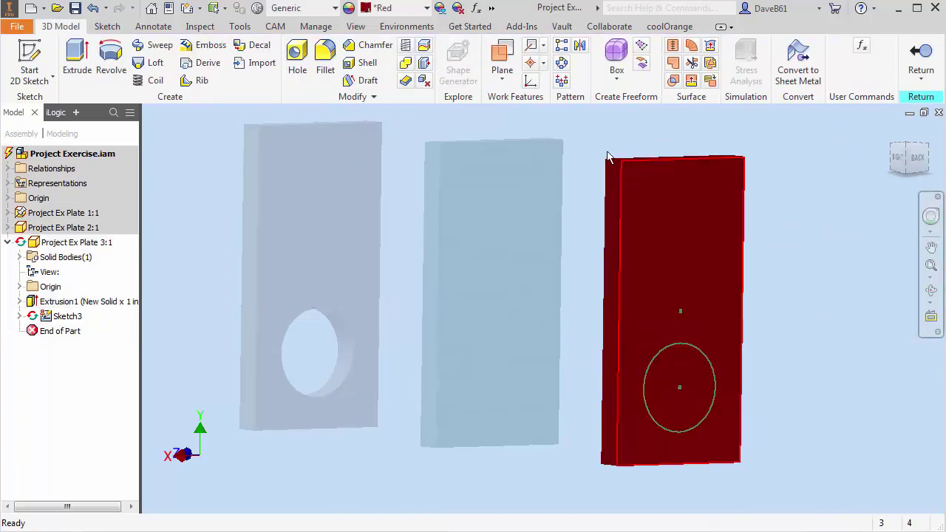
- Extrude the projected circle as a flipped To Next cut in Plate 3, then return to the assembly
click(77, 58)
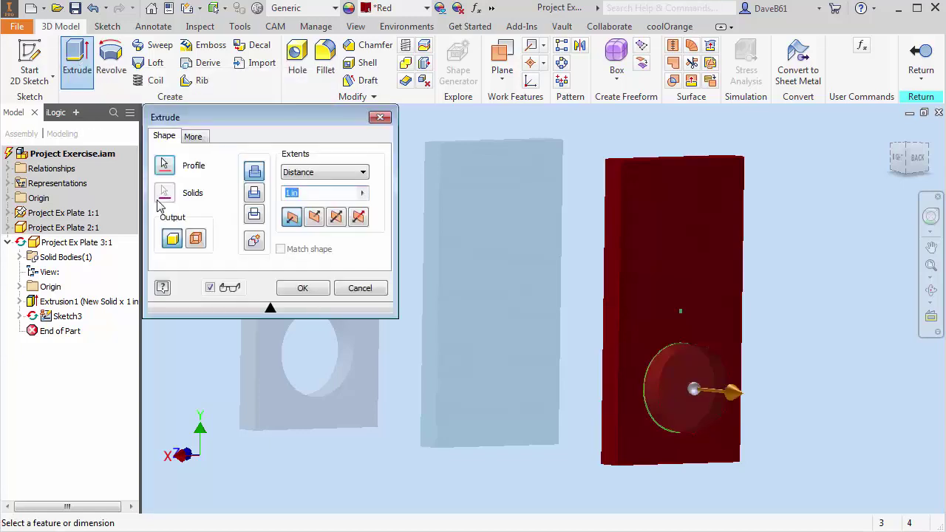
click(254, 192)
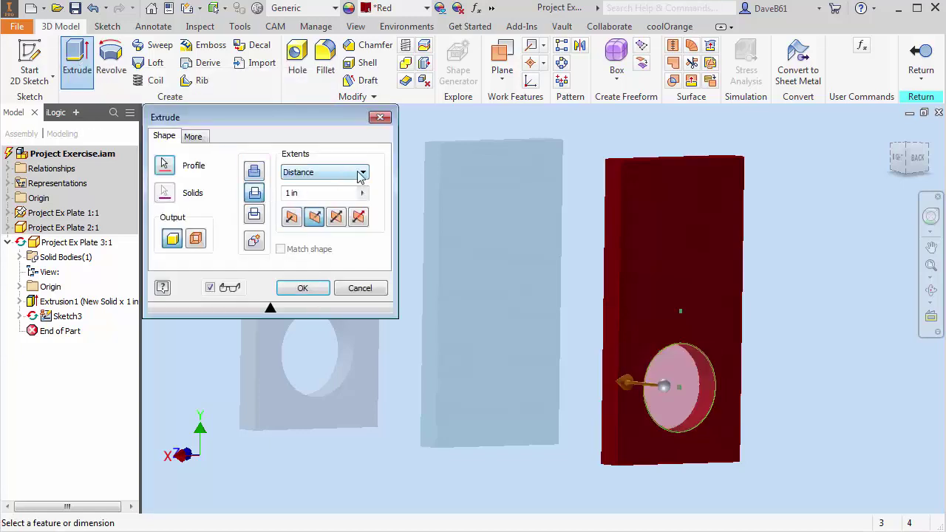
click(362, 173)
click(297, 196)
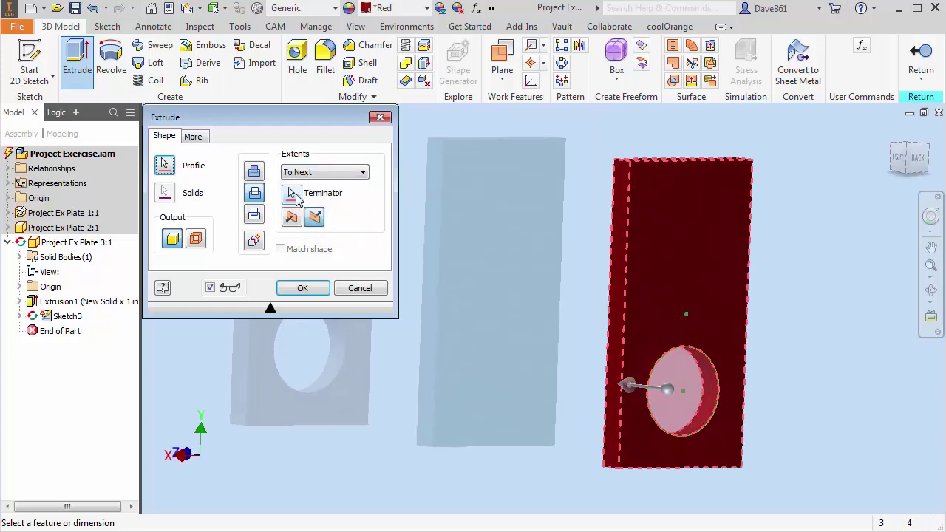
click(303, 288)
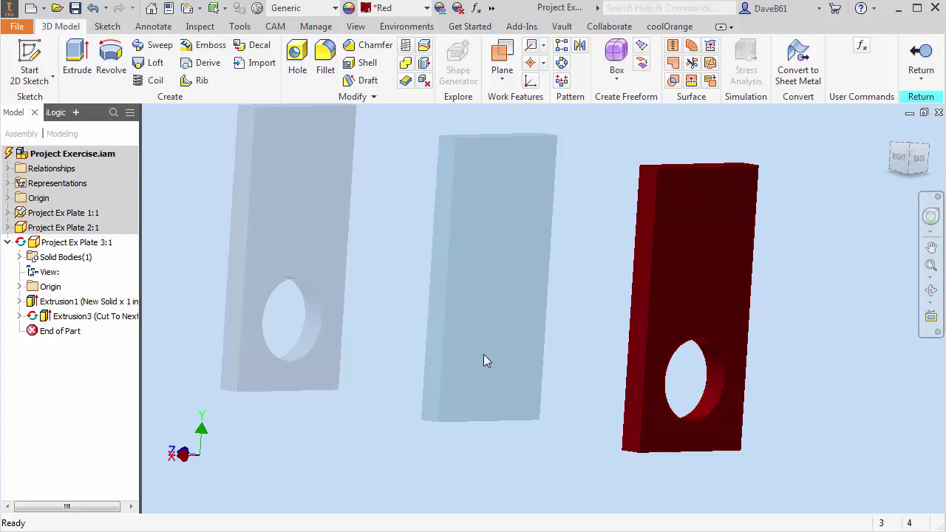
click(922, 65)
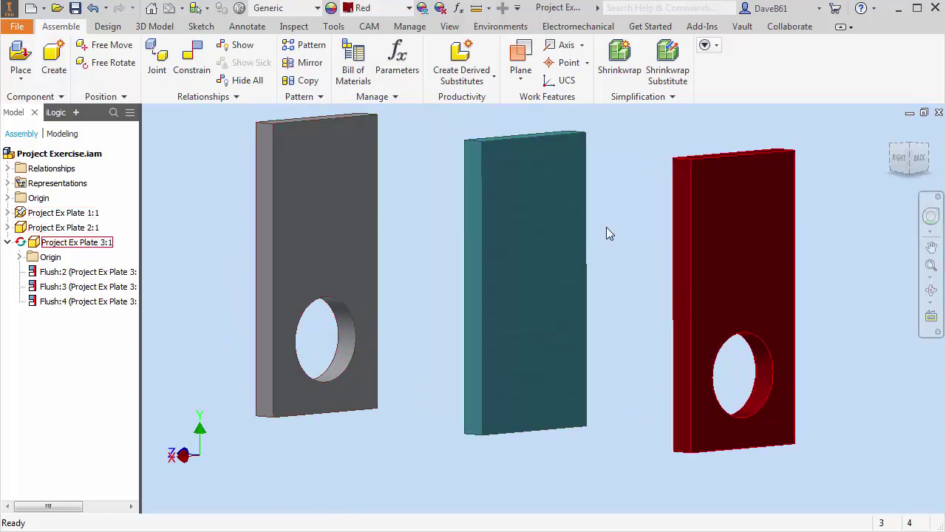
- Start a new assembly-level 2D sketch on the teal Plate 2's face
click(8, 242)
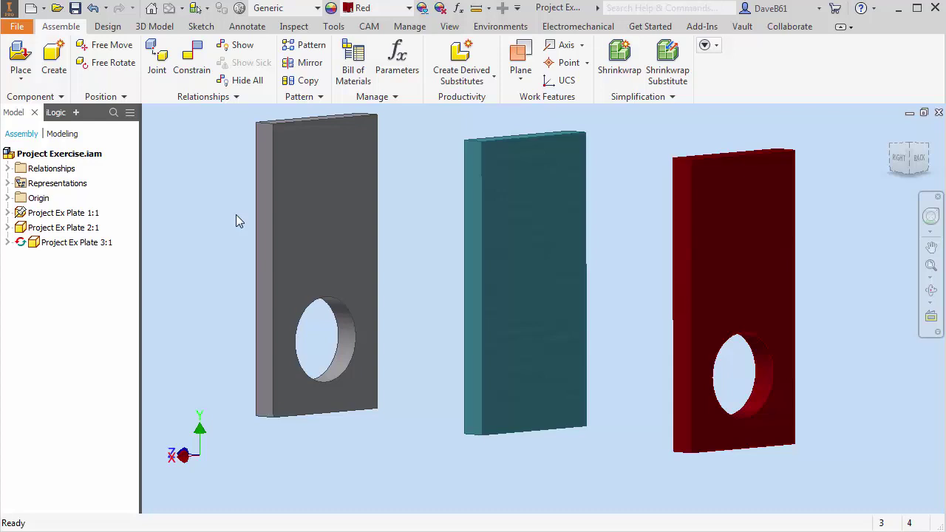
click(172, 28)
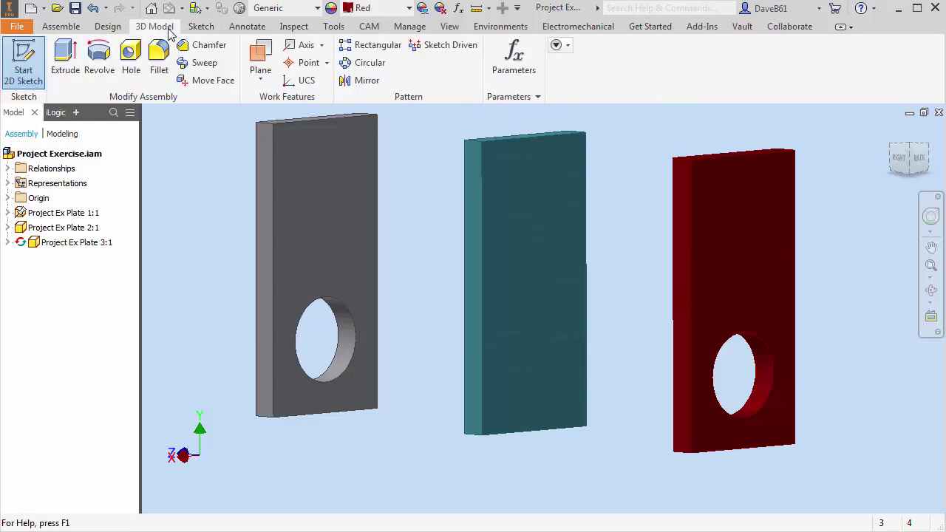
click(33, 66)
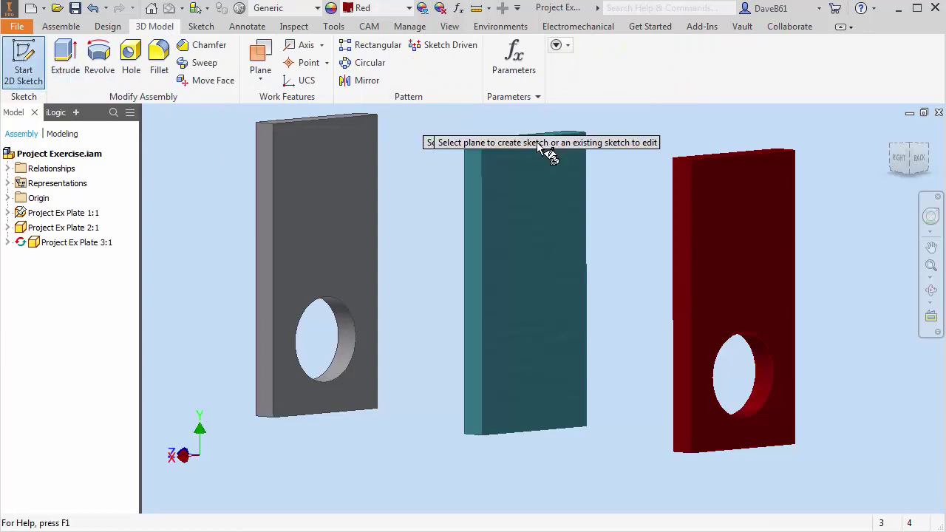
click(523, 434)
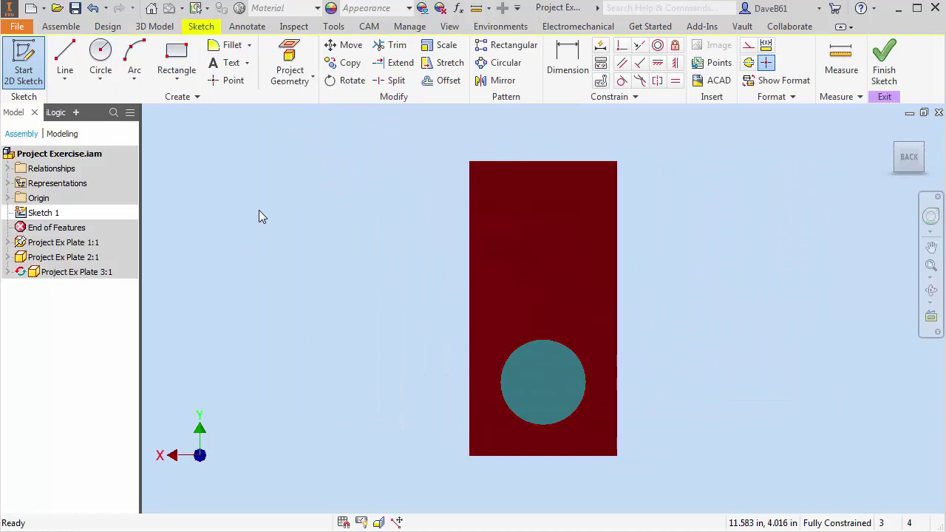
key(F6)
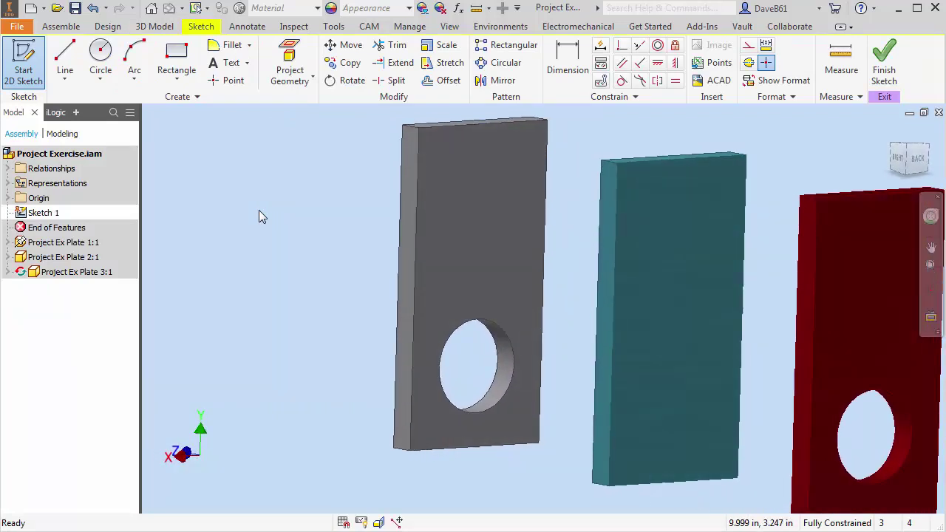
- Project the grey plate's hole edge into the teal plate's sketch and finish the sketch
click(289, 55)
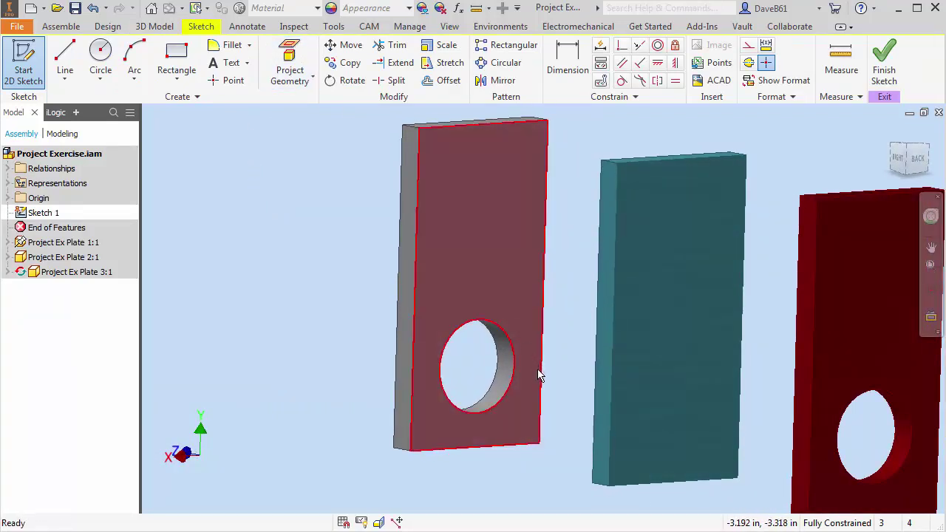
click(515, 363)
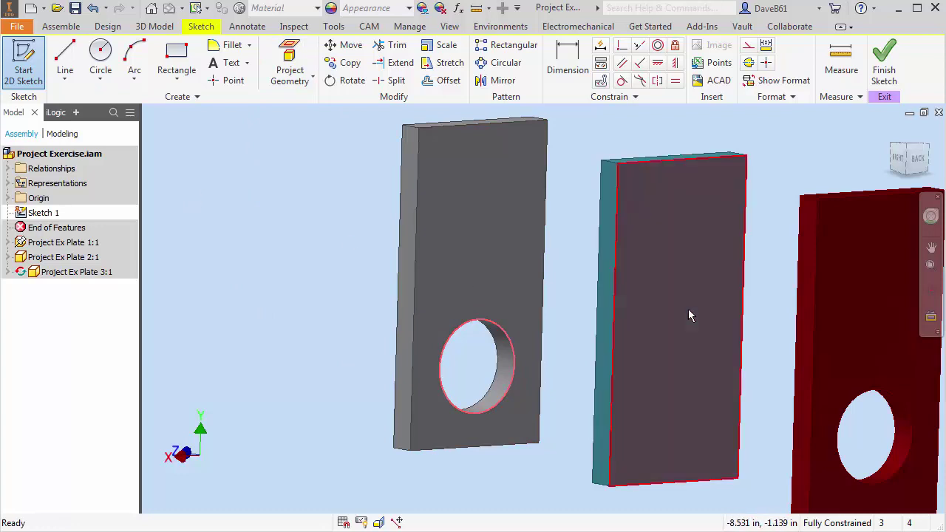
click(701, 367)
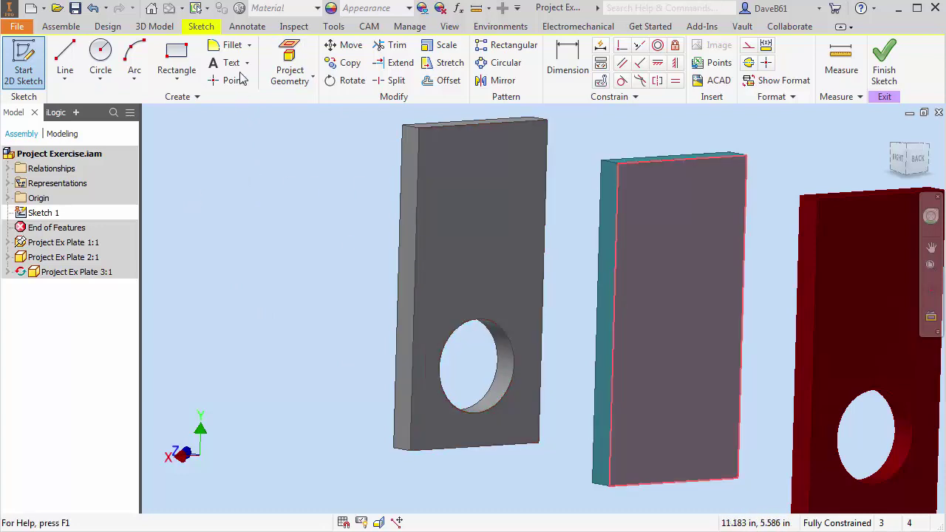
click(290, 63)
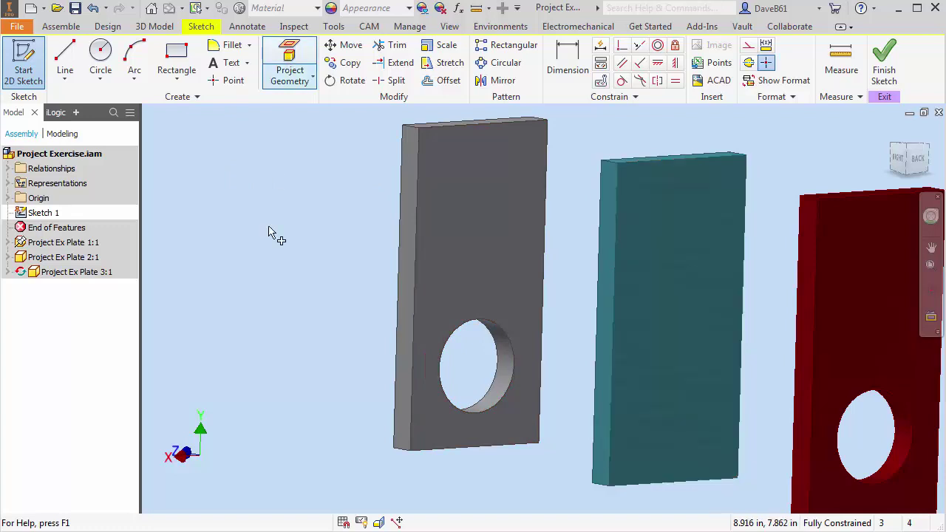
click(514, 349)
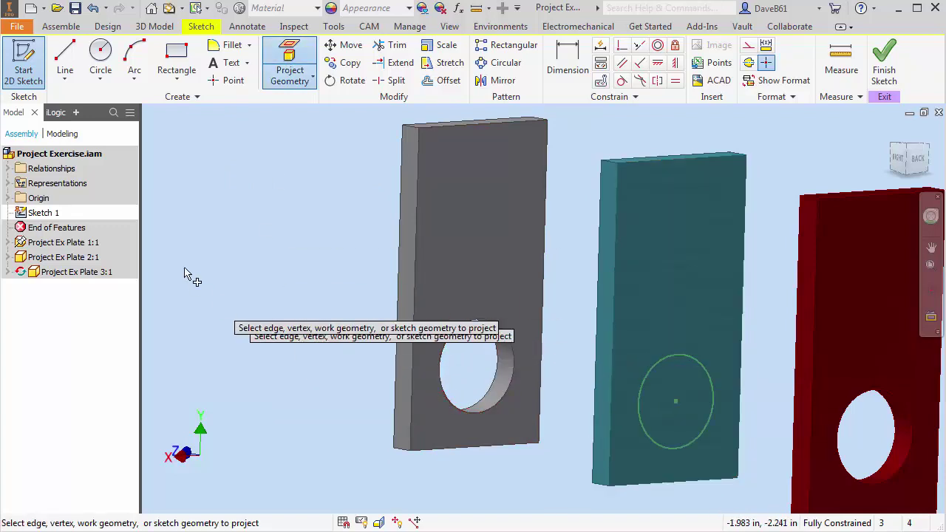
click(885, 65)
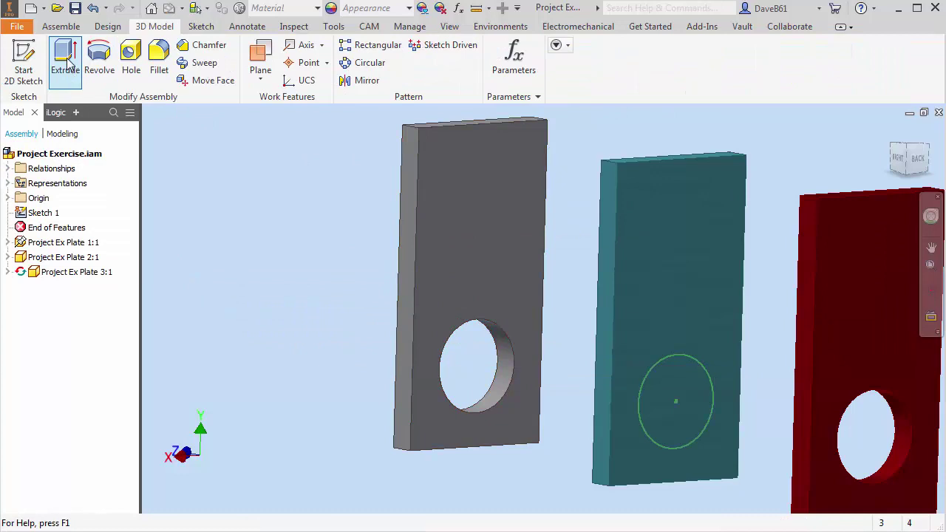
- Extrude the projected circle as a cut through the teal plate, ending at the picked plate face
click(65, 62)
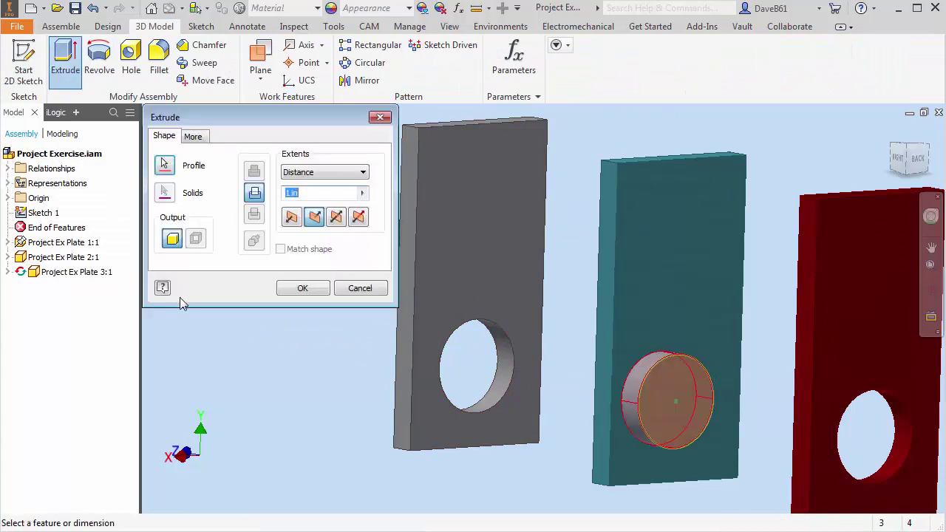
click(344, 176)
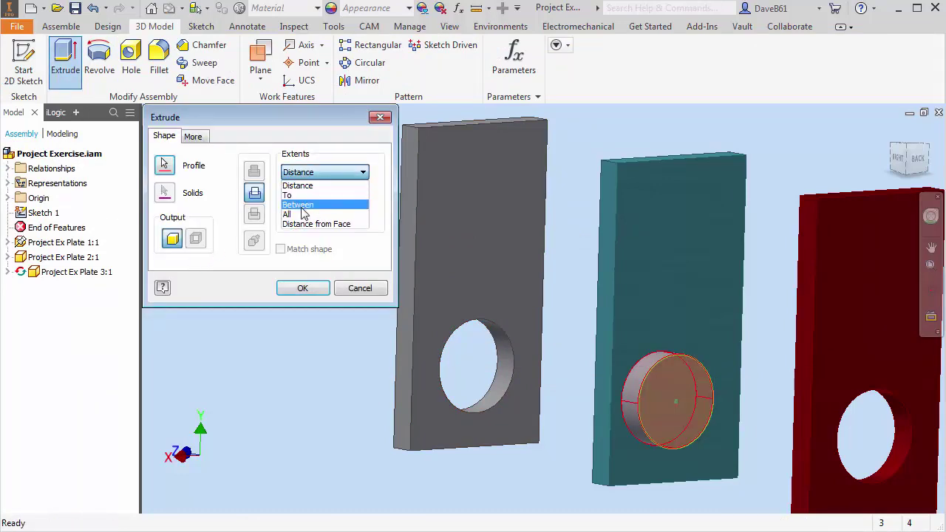
click(287, 195)
shift+middle_drag(503, 300, 643, 309)
click(644, 315)
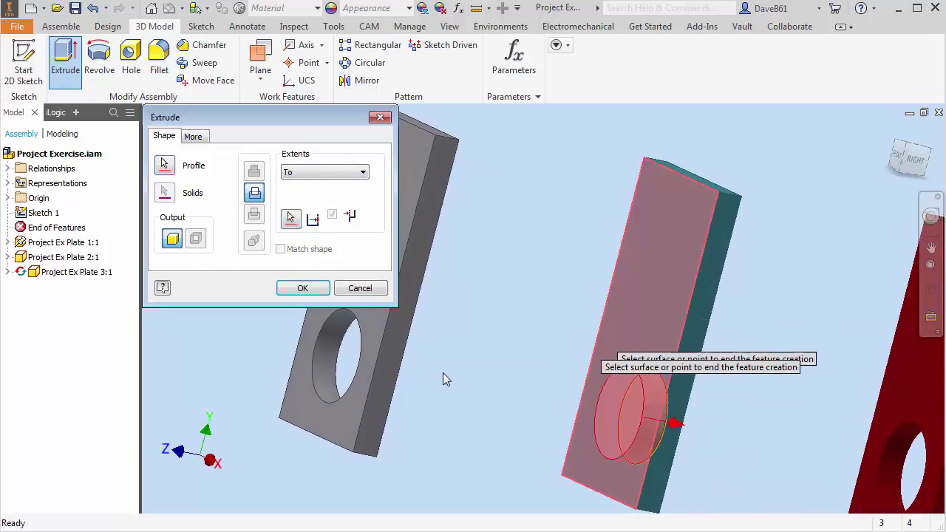
click(302, 288)
key(F6)
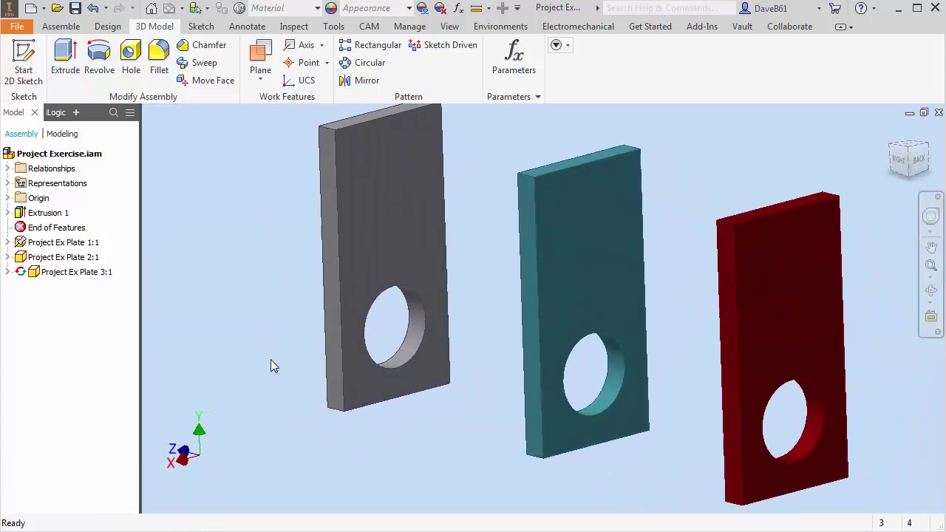
key(F5)
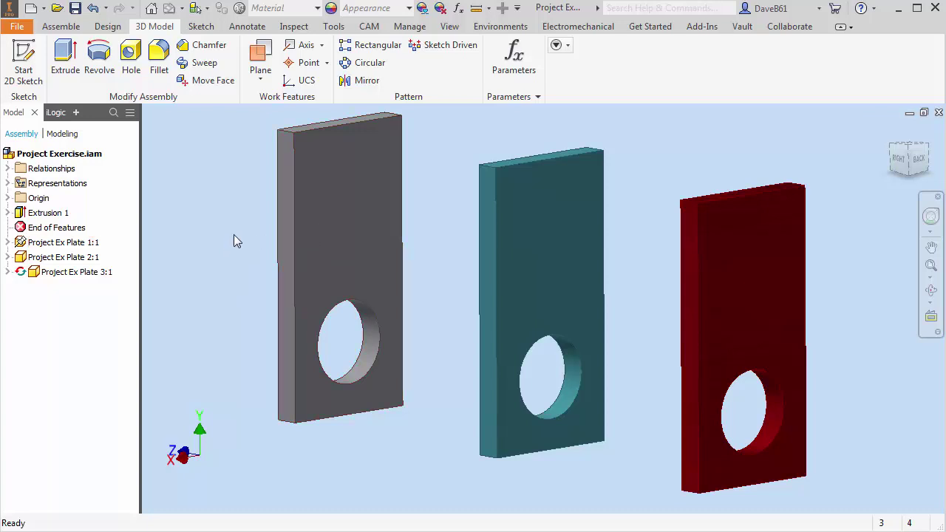
click(53, 244)
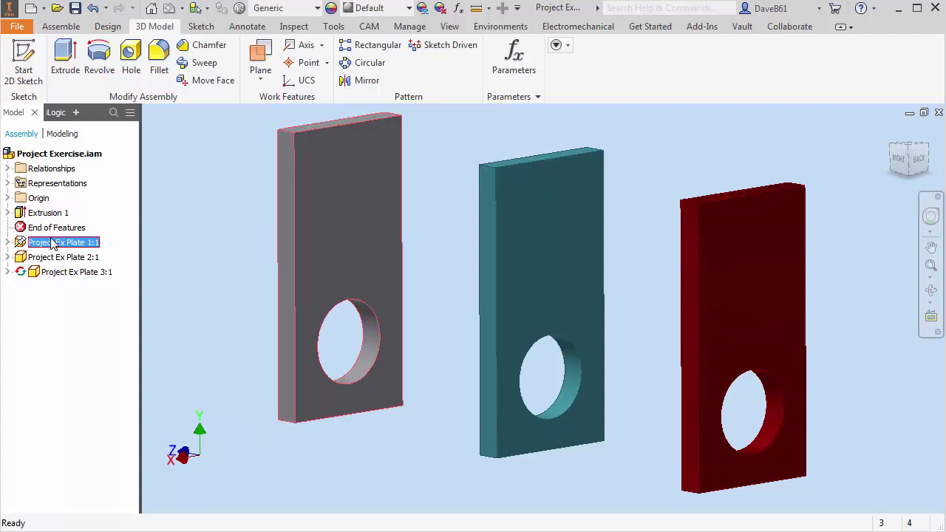
- Edit Project Ex Plate 1 in place and change its Sketch2 hole diameter from 3.500 to 2.000
right_click(53, 244)
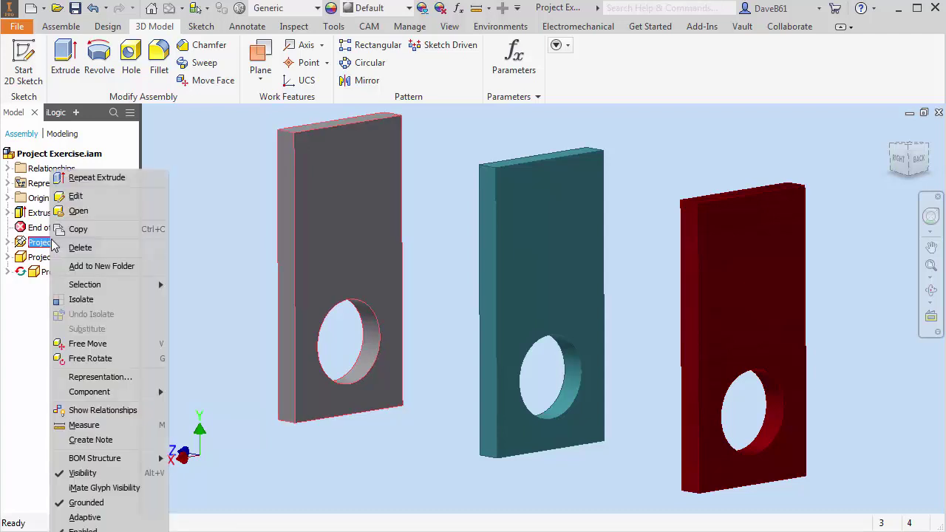
click(78, 197)
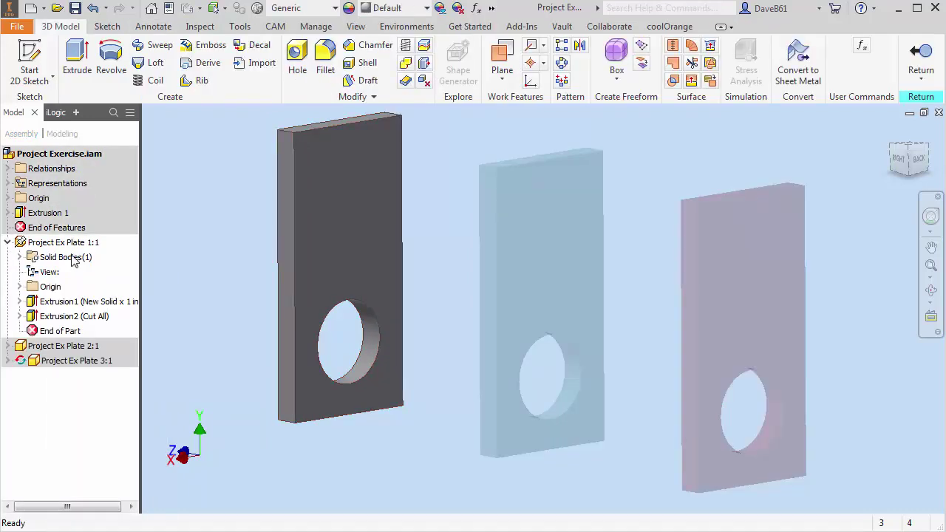
click(19, 317)
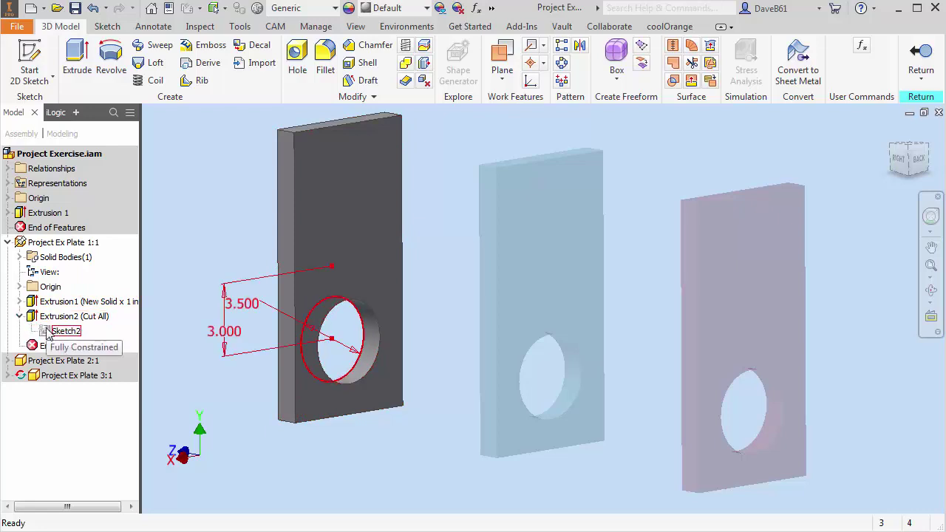
double_click(46, 333)
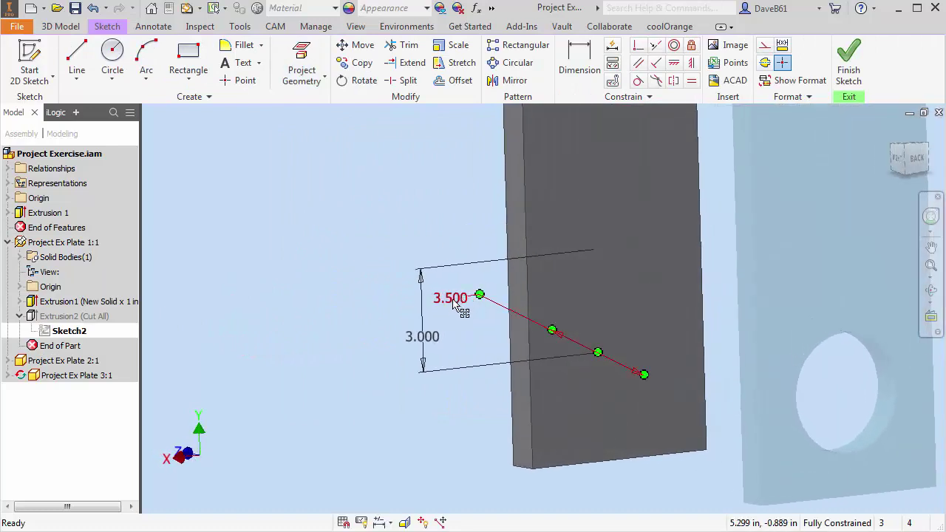
double_click(453, 300)
text(3.5)
key(Return)
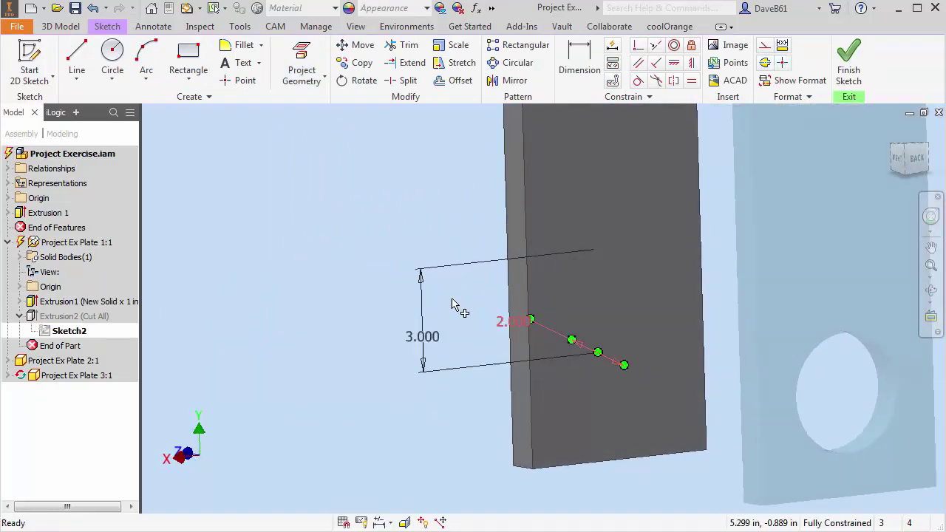
click(849, 63)
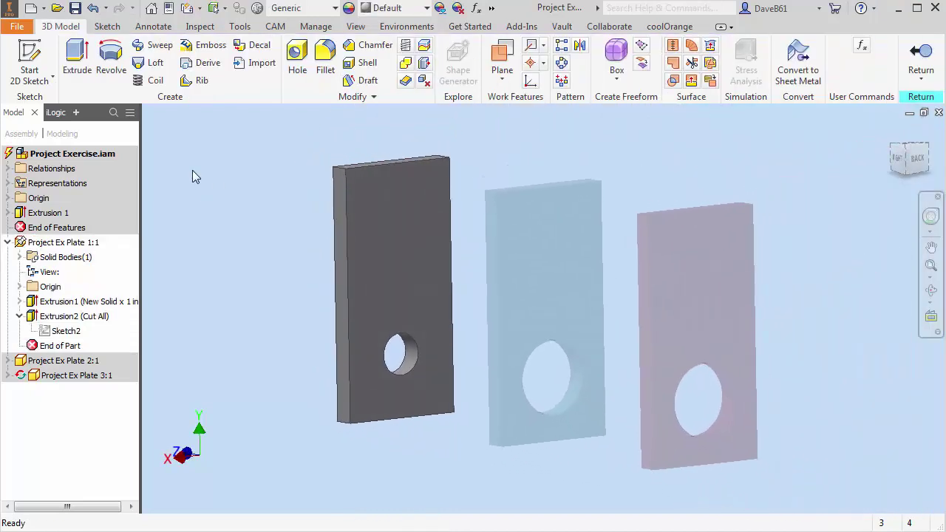
- Return to the assembly and open Project Ex Plate 1.ipt in its own tab
click(924, 56)
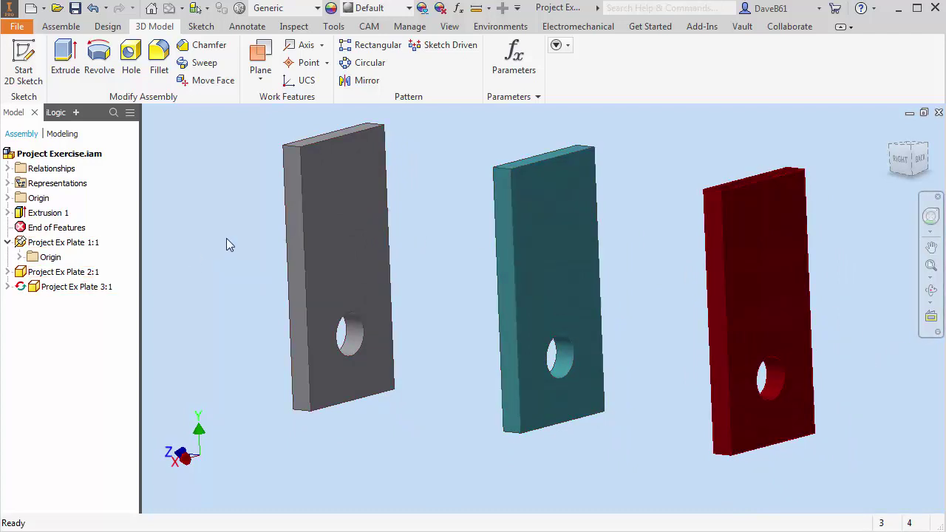
right_click(334, 248)
click(332, 194)
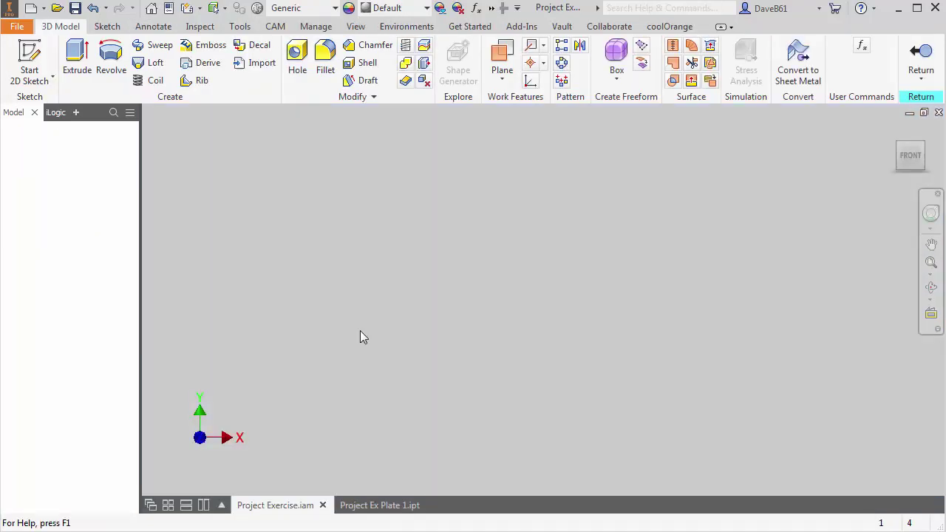
- Measure the grey plate's hole at 2.000 in diameter, then switch back to Project Exercise.iam
key(m)
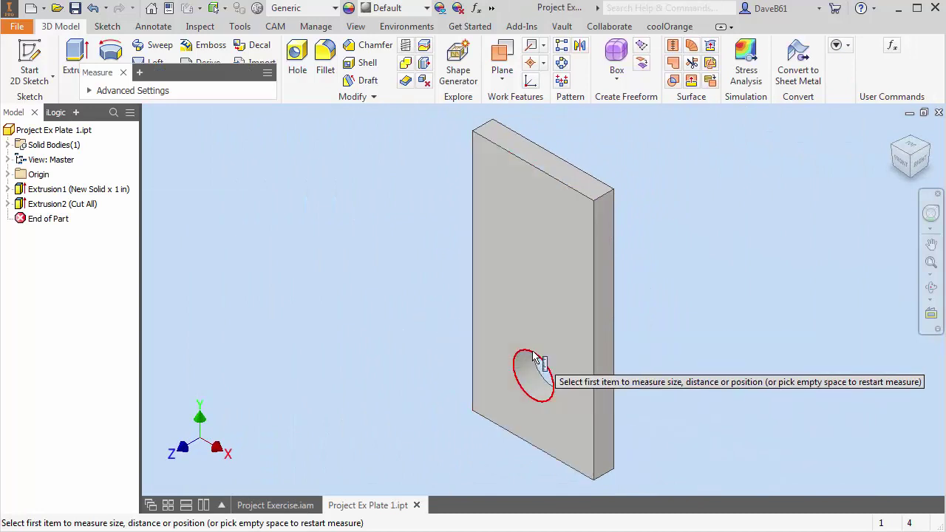
click(537, 358)
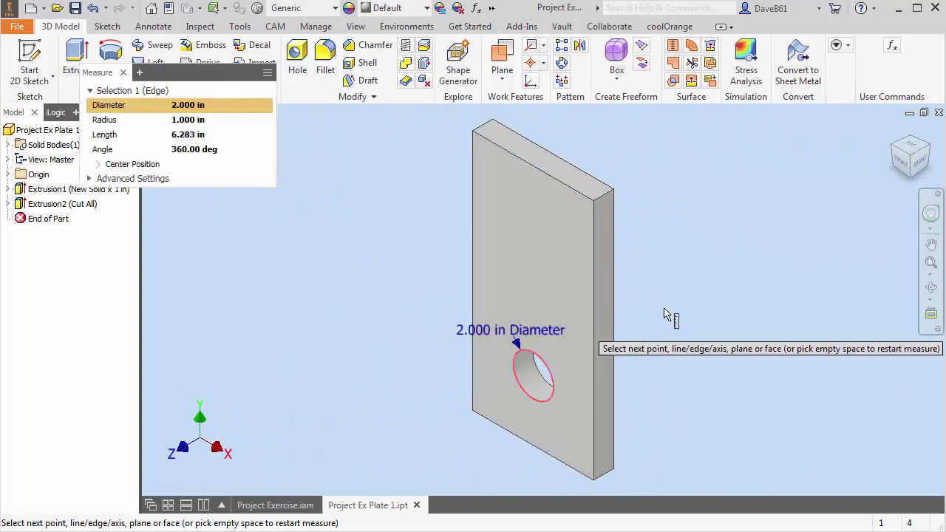
click(122, 73)
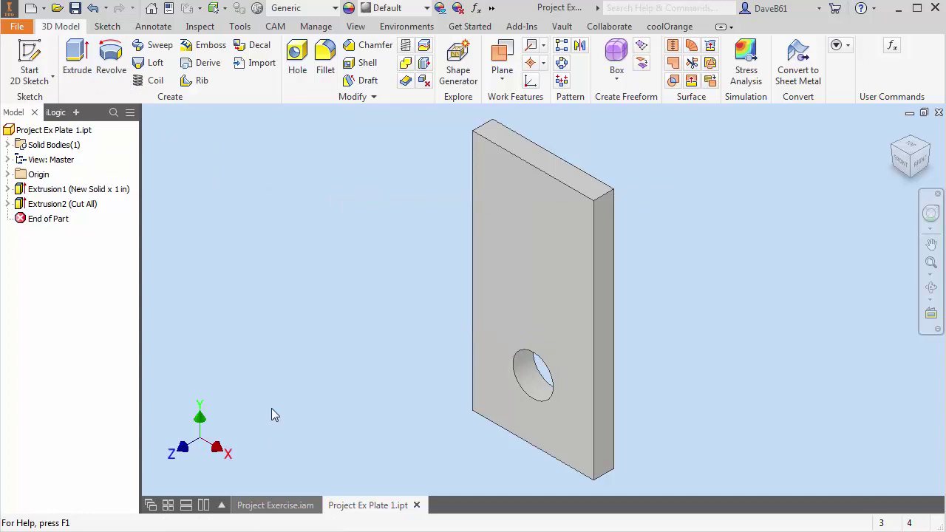
click(275, 505)
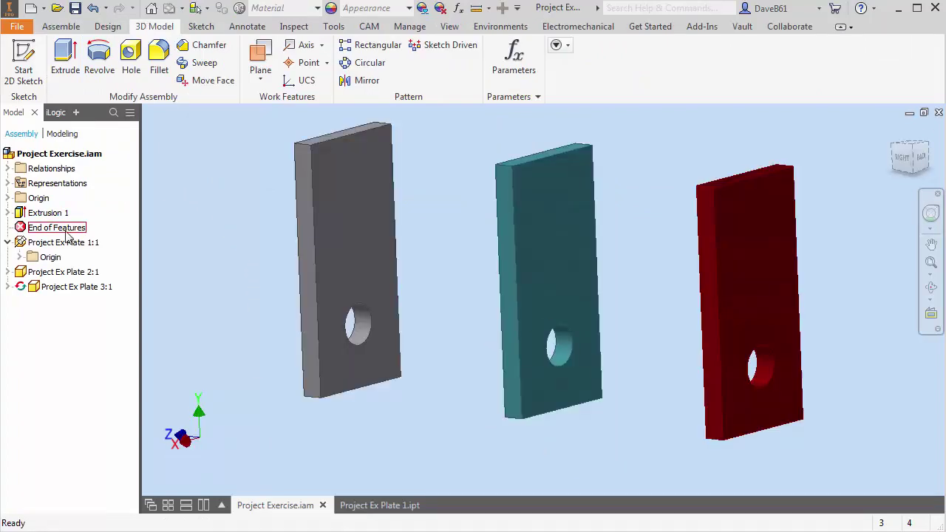
- Open Project Ex Plate 2.ipt in its own tab, check it has no hole, and return to Project Exercise.iam
click(42, 273)
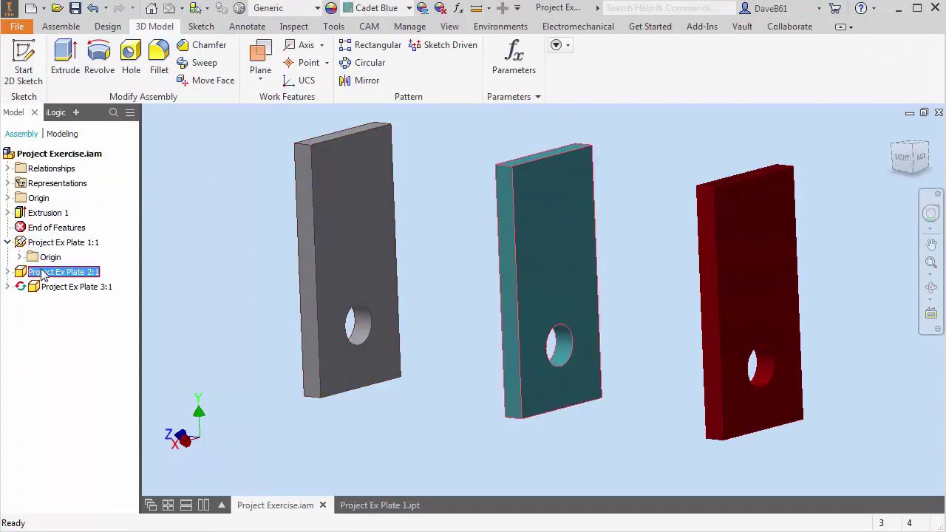
right_click(42, 272)
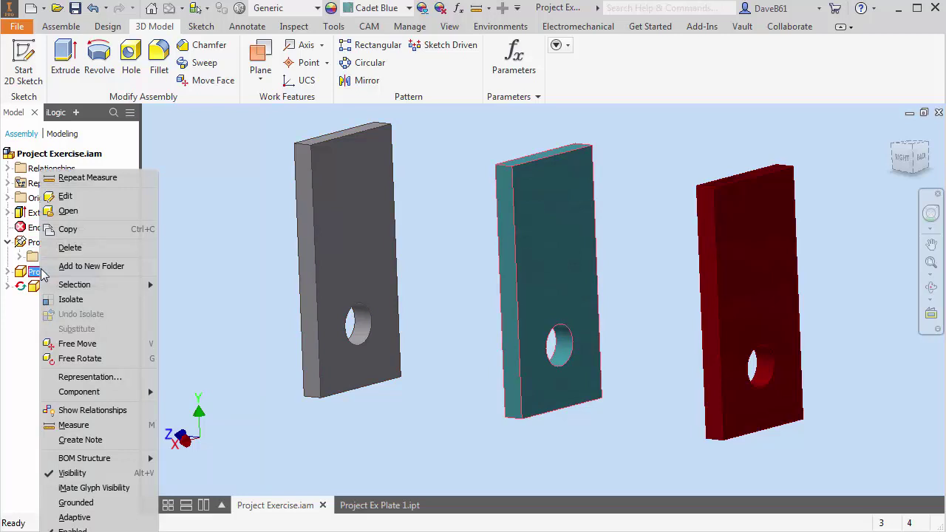
click(66, 211)
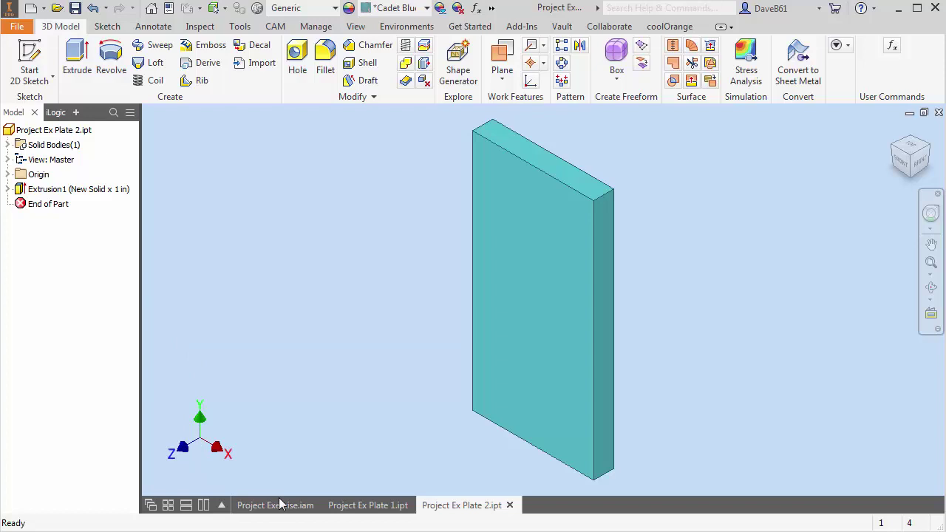
mouse_move(283, 507)
click(278, 456)
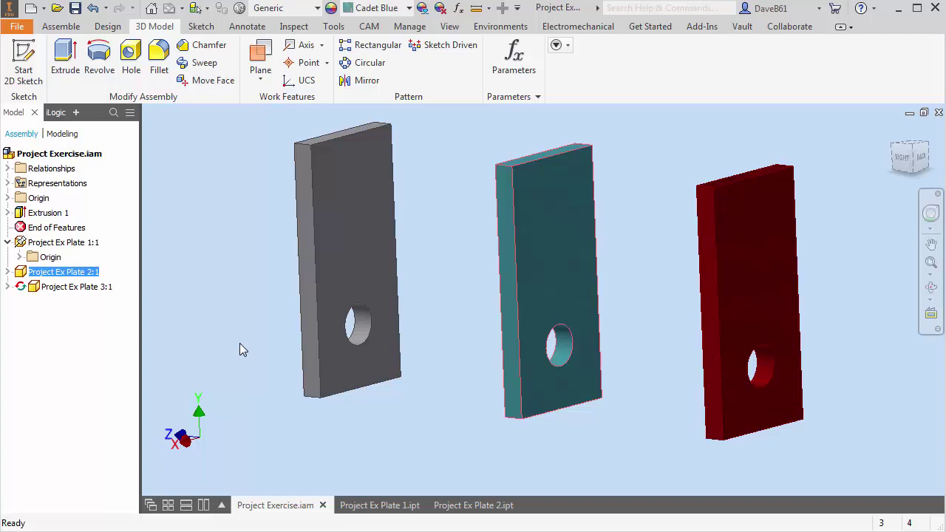
- Delete the assembly's Extrusion 1 cut together with its consumed sketch
click(21, 214)
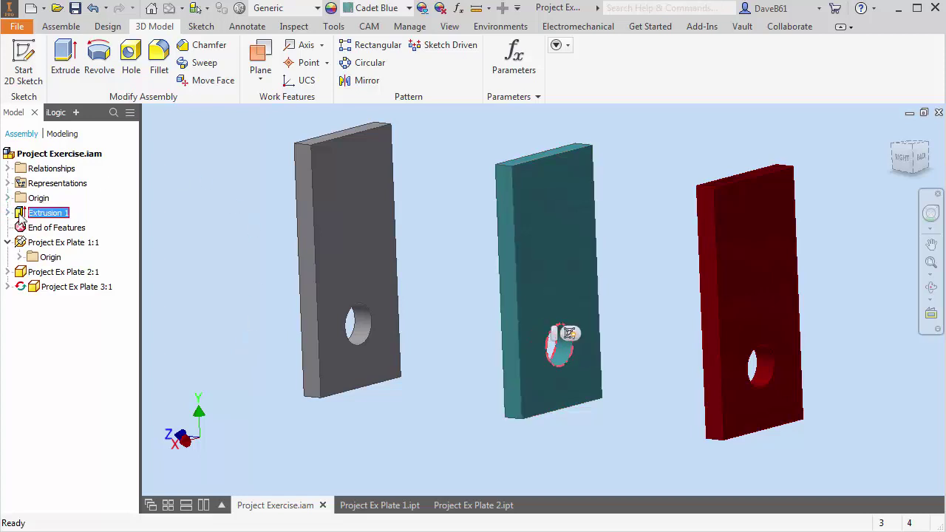
right_click(20, 214)
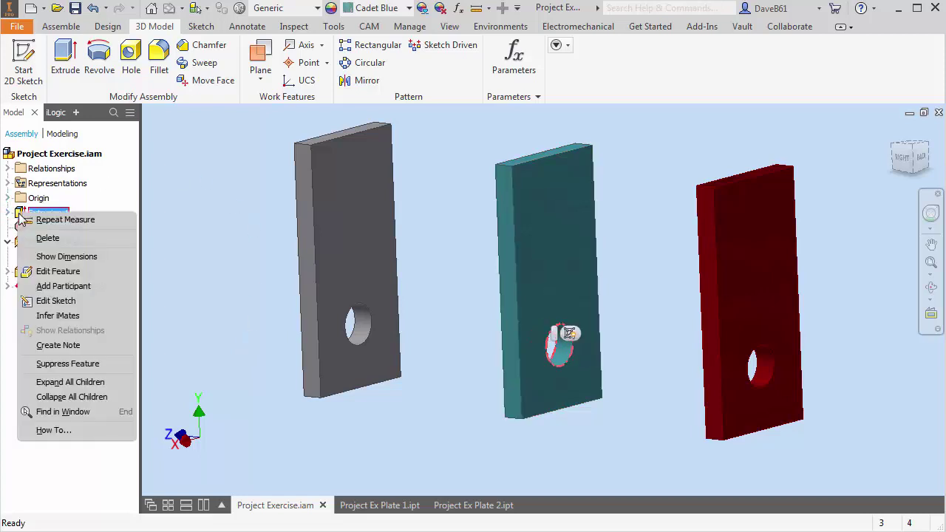
click(76, 239)
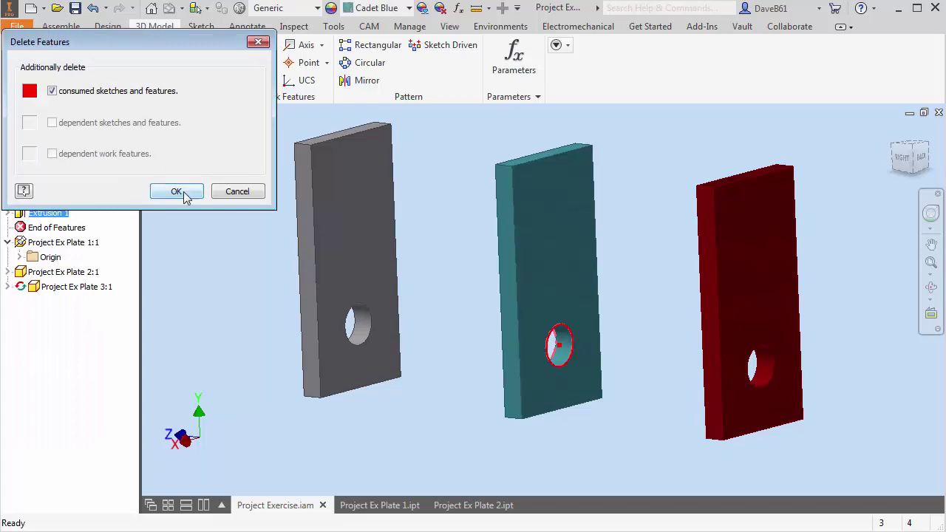
click(178, 191)
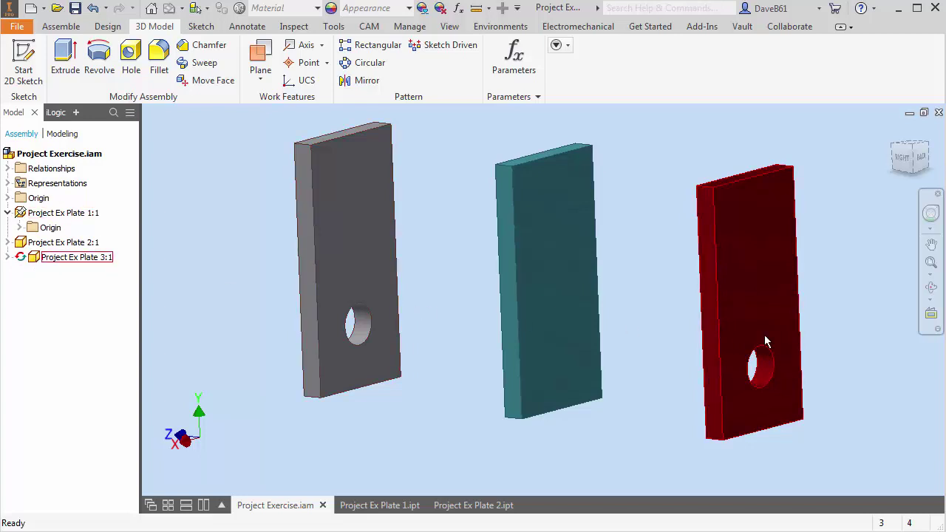
- Open Plate 3 as its own part and measure its hole at 2.000 in
right_click(35, 255)
click(69, 212)
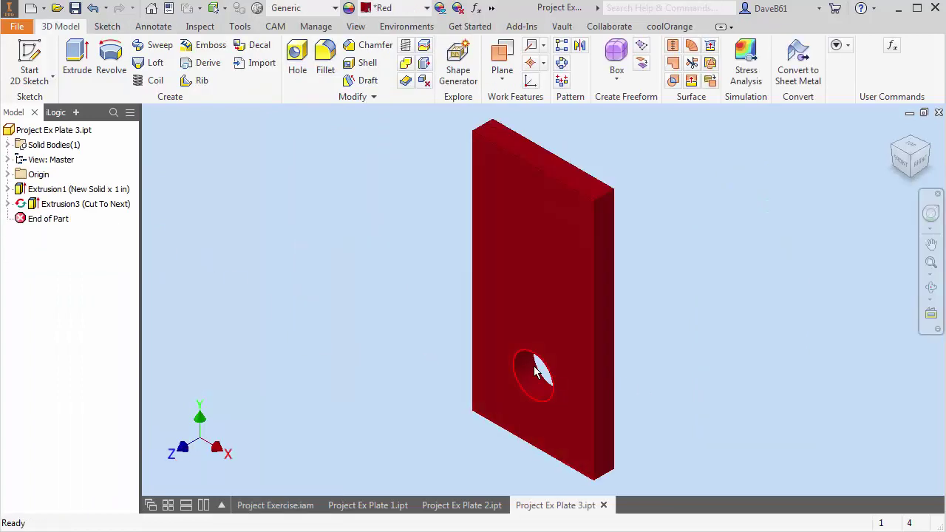
key(m)
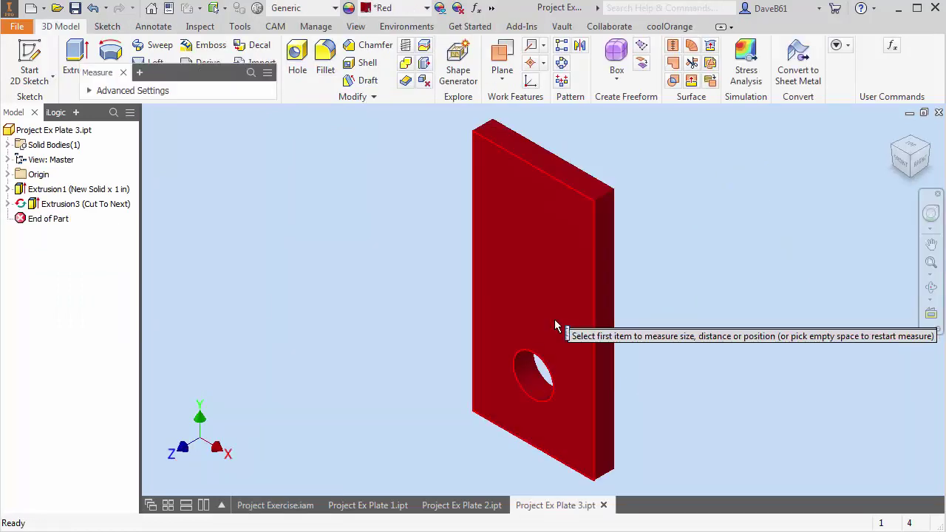
click(543, 366)
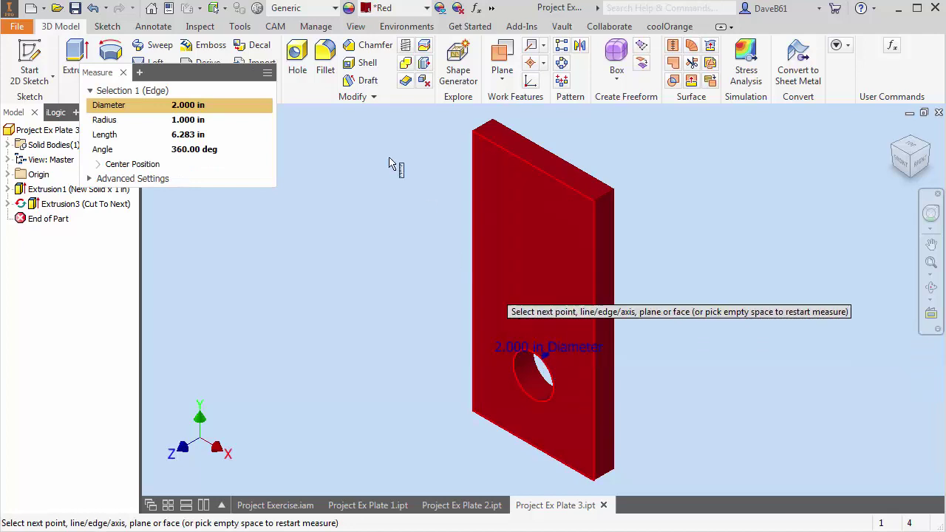
click(123, 73)
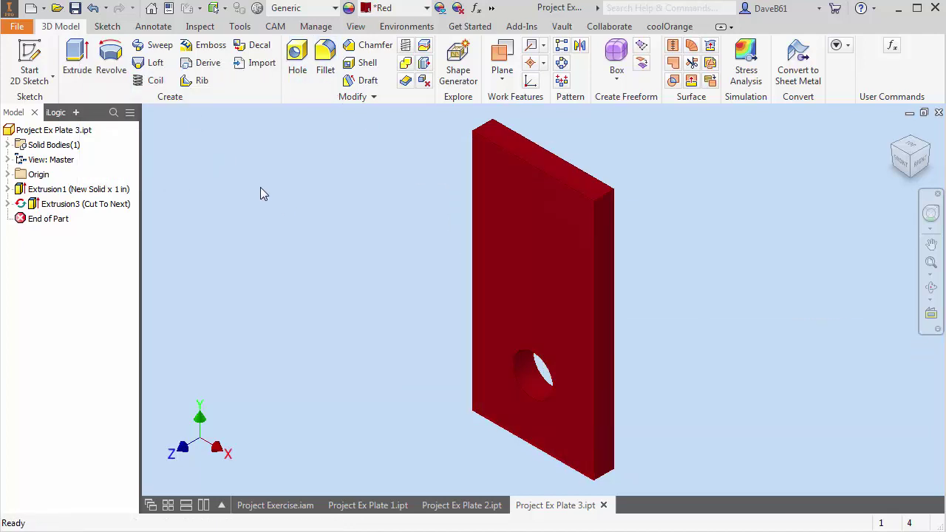
- Close the Plate 3, Plate 2 and Plate 1 part documents without saving
click(604, 507)
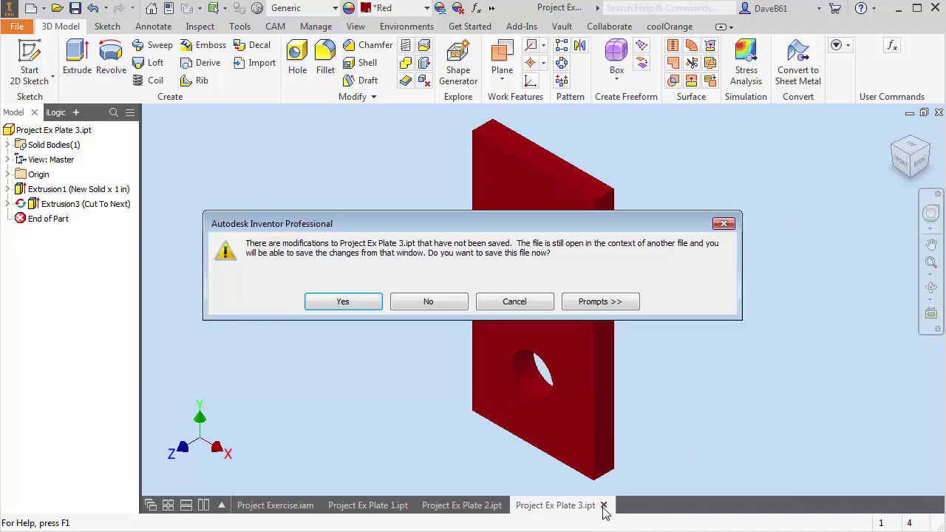
click(428, 303)
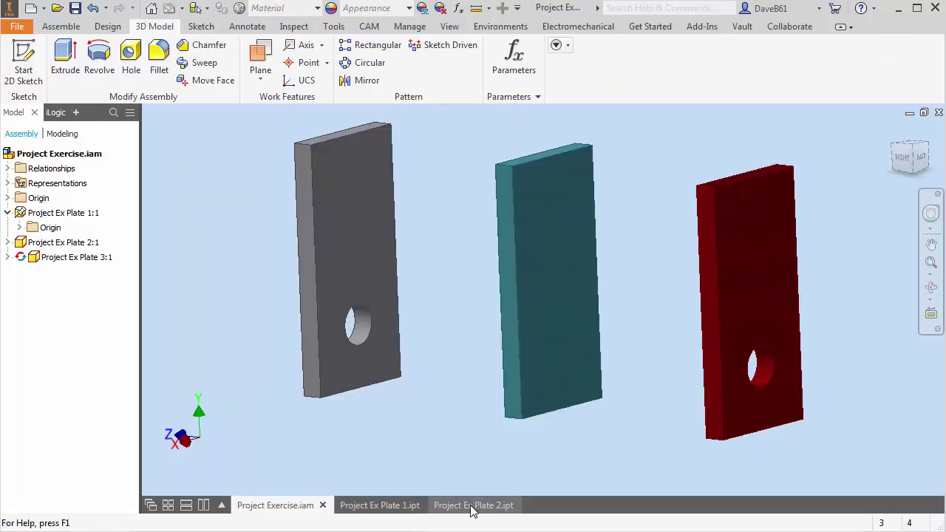
click(473, 506)
click(513, 505)
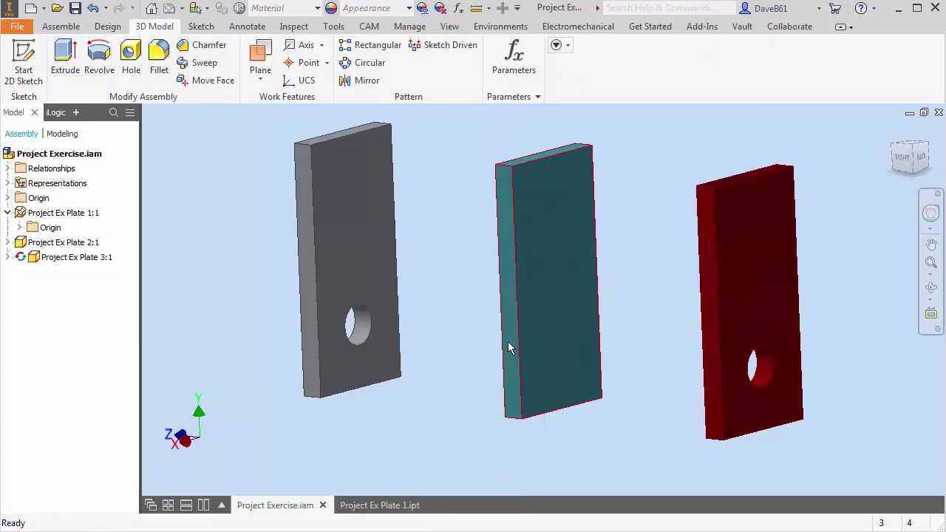
click(365, 508)
click(416, 507)
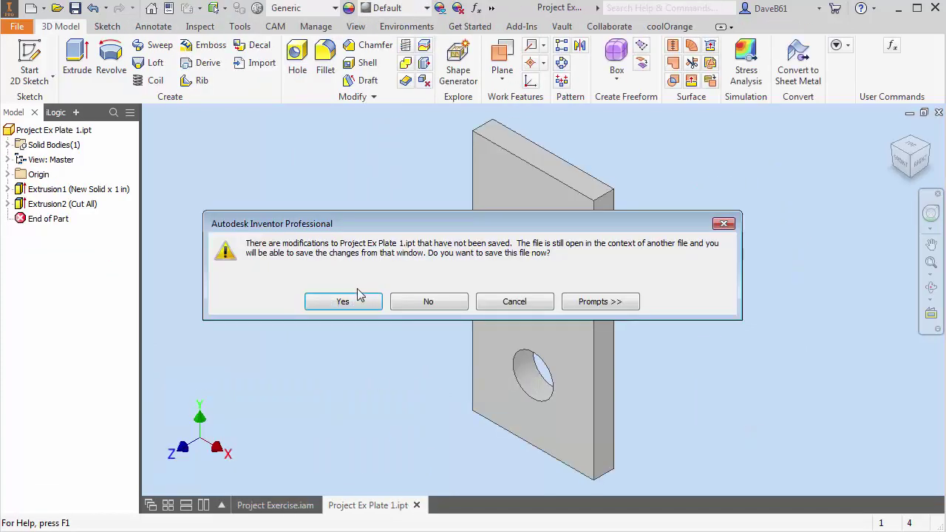
click(417, 312)
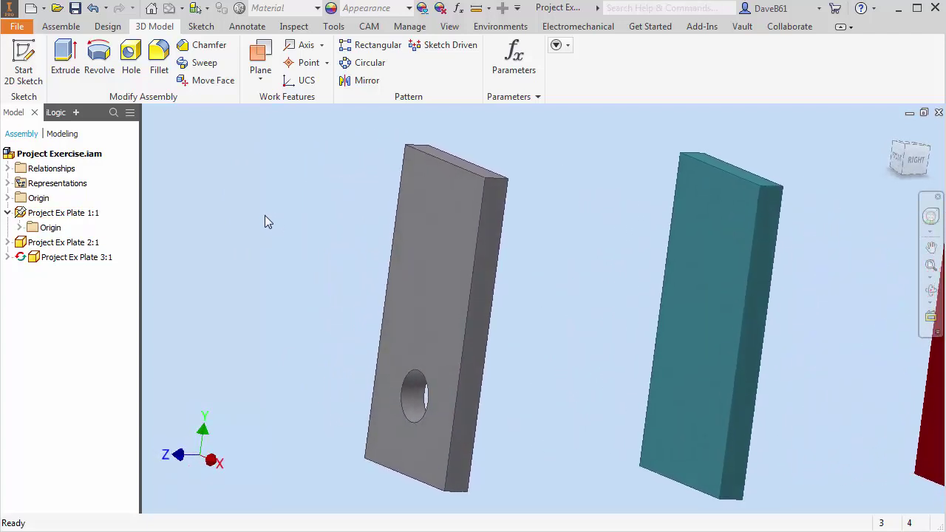
- Edit the grey Plate 1 in place and start a new 2D sketch on it
click(437, 241)
right_click(437, 241)
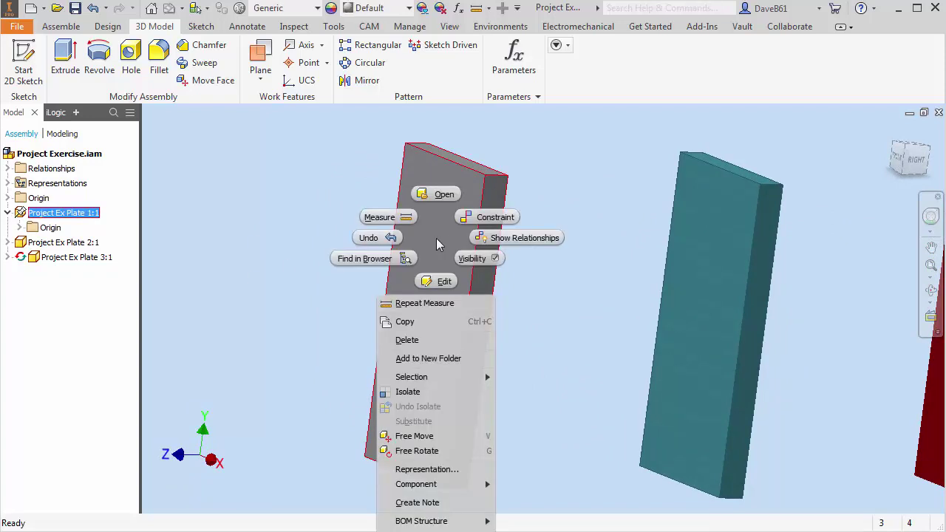
click(442, 282)
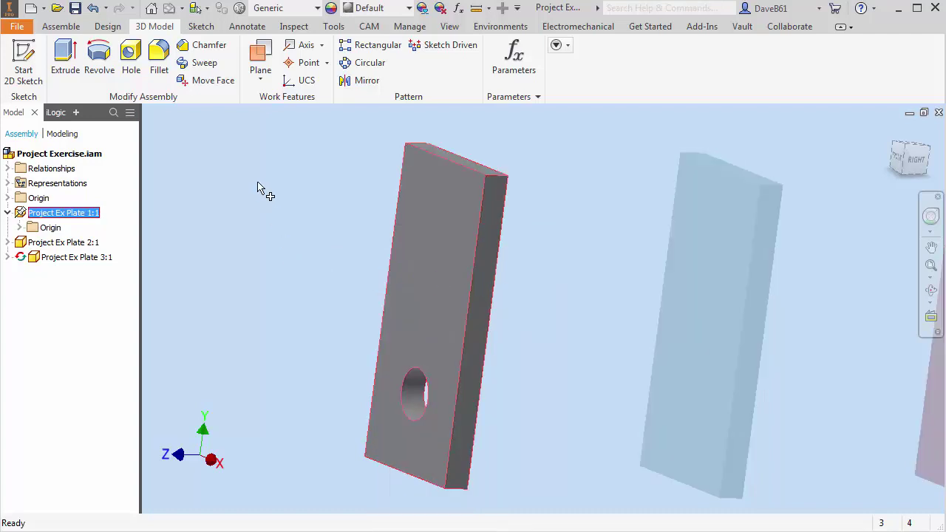
click(29, 60)
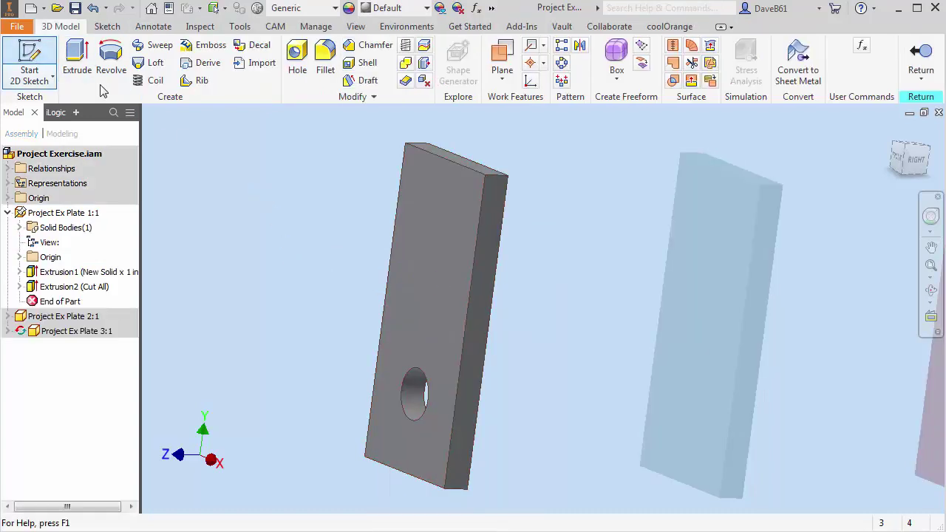
- Sketch a 4 in diameter circle on Plate 1's face above the existing hole
click(434, 235)
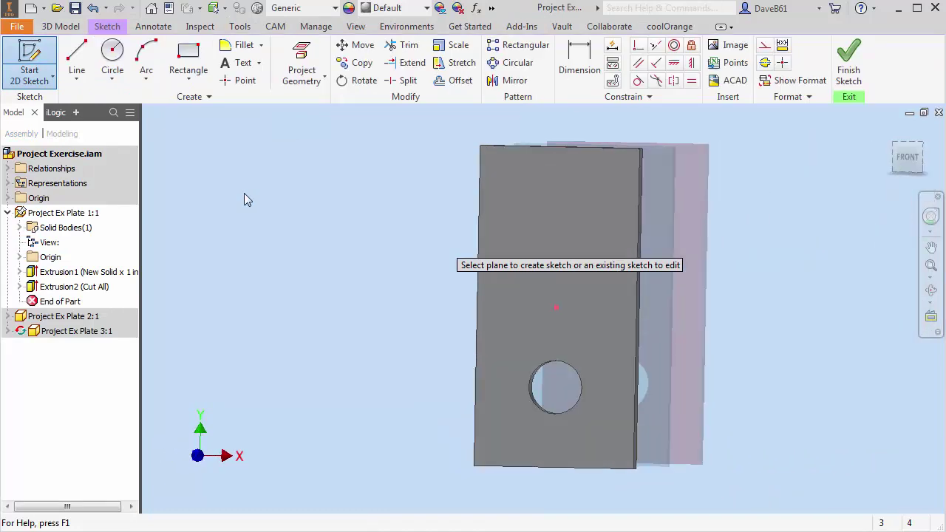
click(113, 56)
click(543, 243)
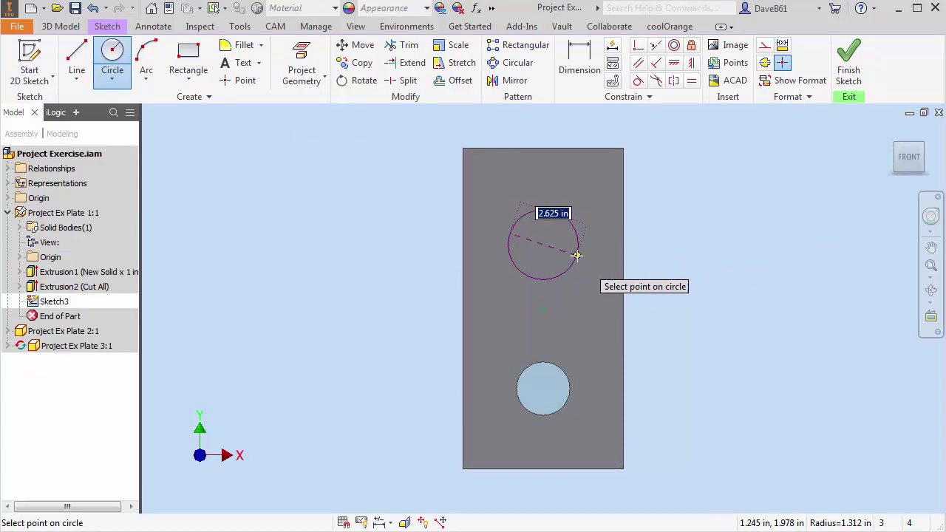
text(4)
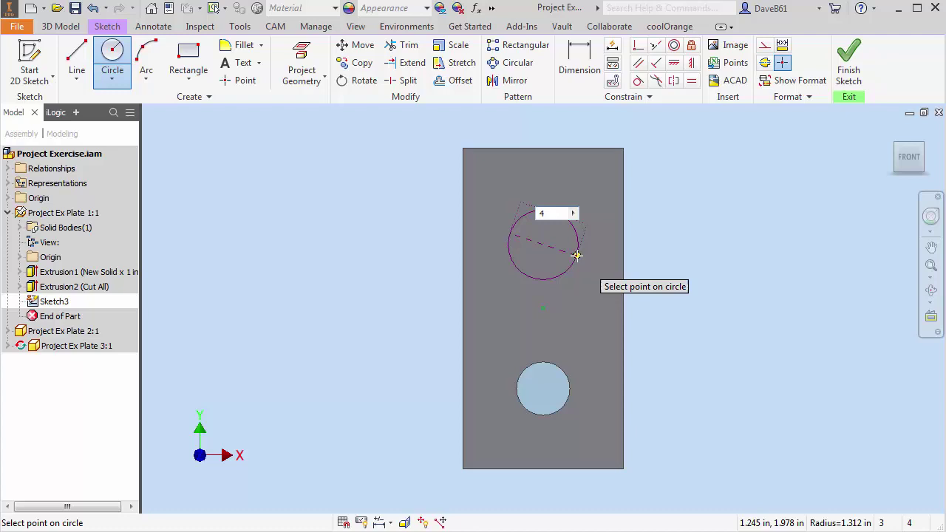
key(Return)
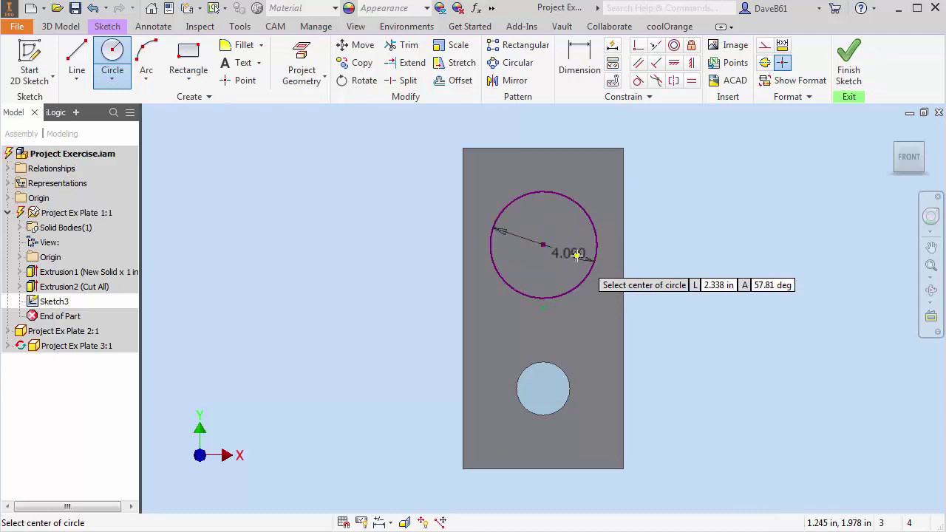
click(849, 59)
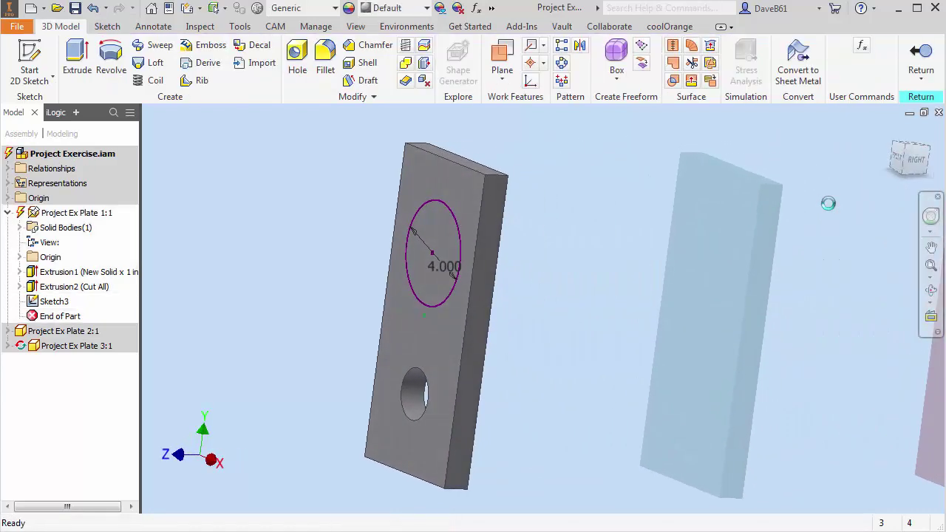
- Extrude the circle as a Cut with To Next extents to form the hole
key(e)
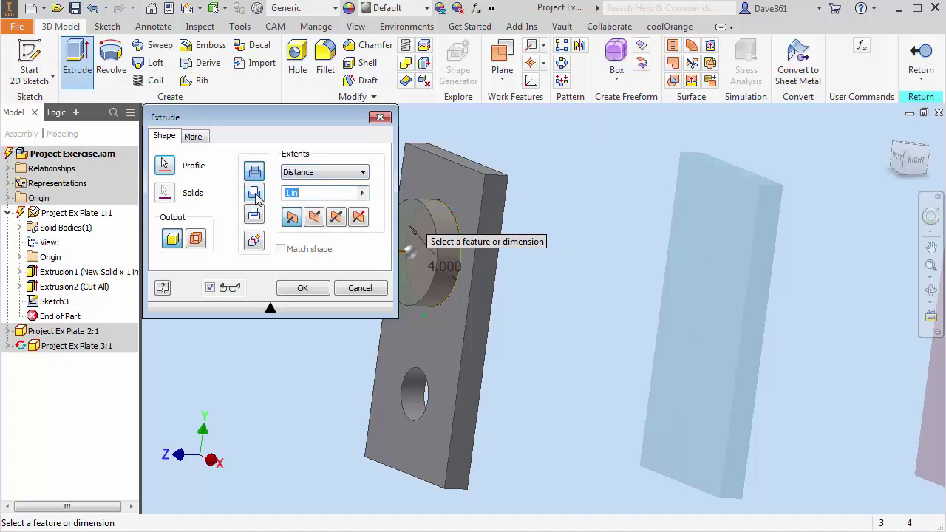
click(362, 172)
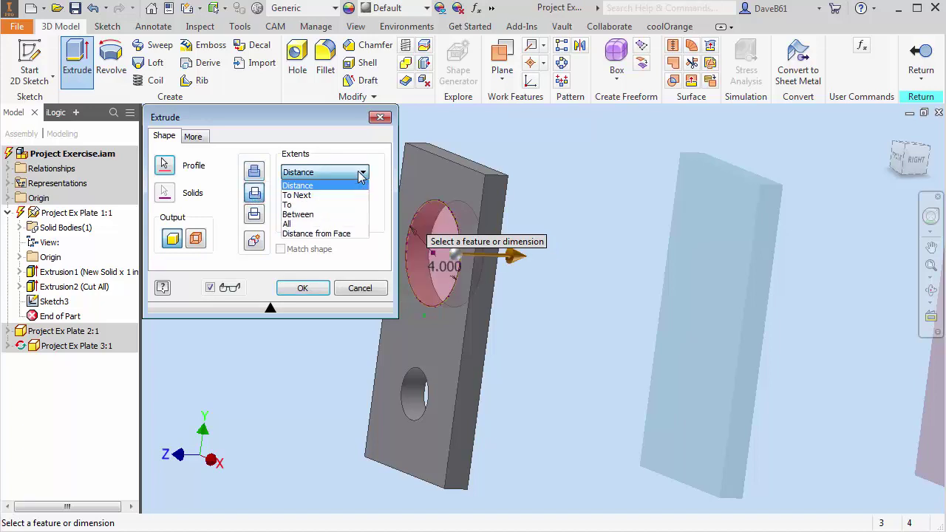
click(298, 196)
click(302, 288)
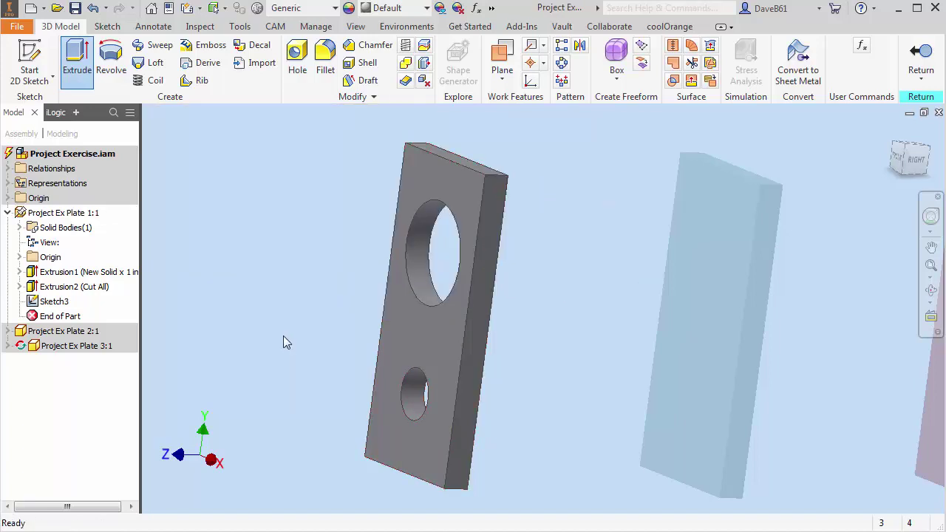
- Fit all three plates into view and return from Plate 1 to the assembly
shift+middle_drag(284, 343, 530, 296)
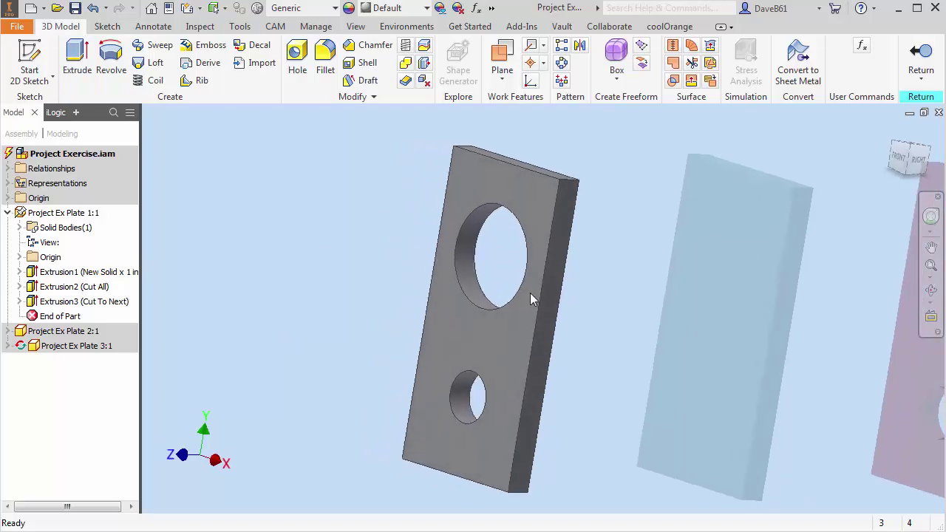
key(Home)
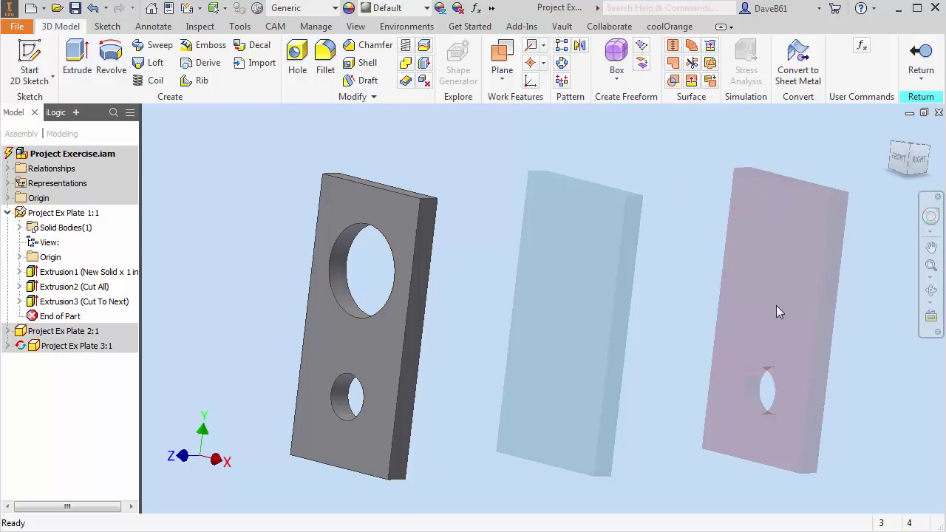
click(923, 55)
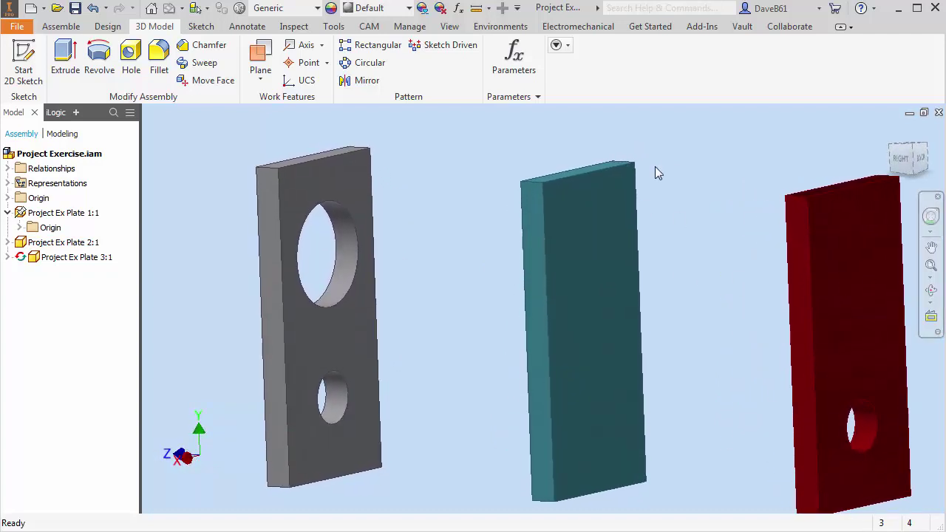
- Edit the teal Plate 2 in place and start a sketch on its face
right_click(584, 239)
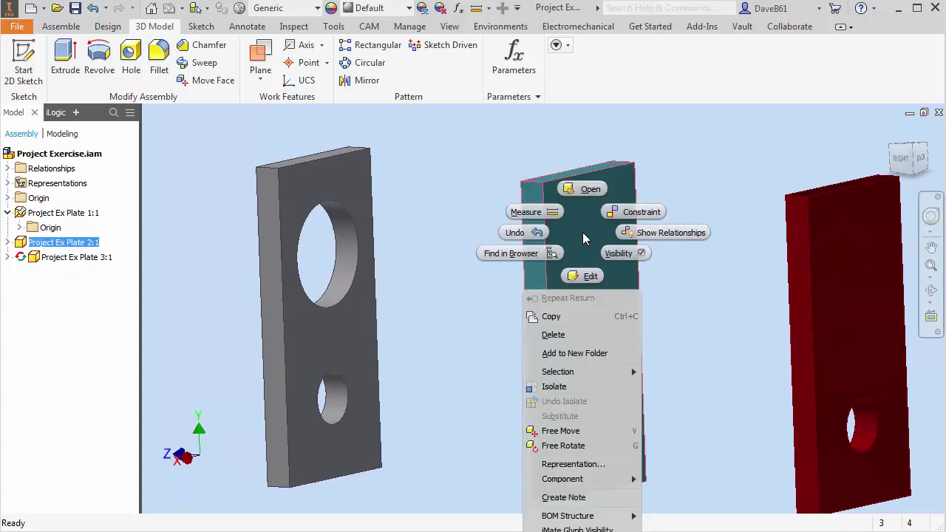
click(584, 276)
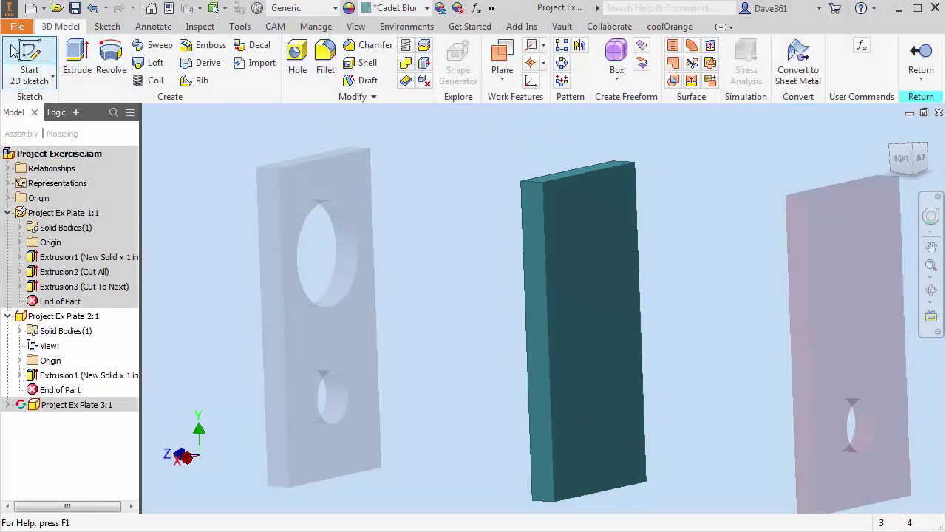
click(29, 56)
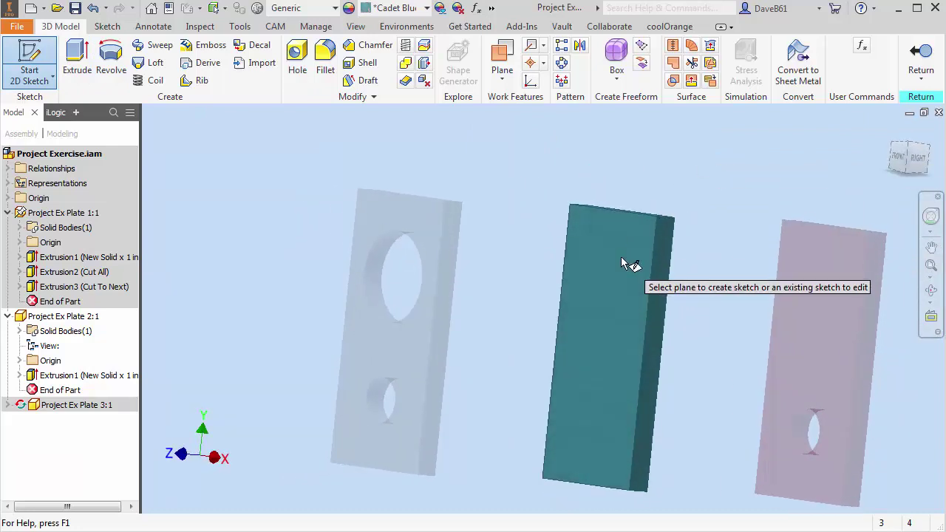
click(618, 268)
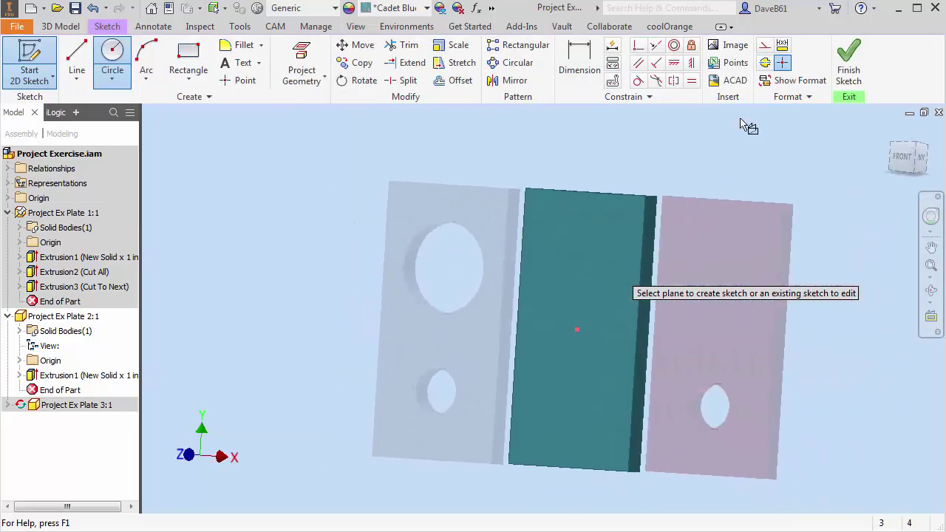
- Project Plate 1's large hole edge into the sketch and finish it
click(305, 59)
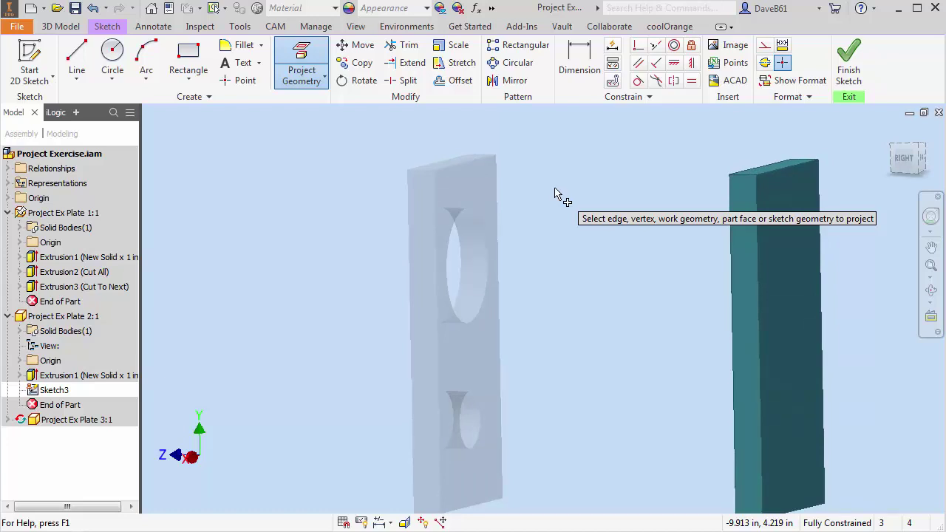
scroll(526, 222, down, 3)
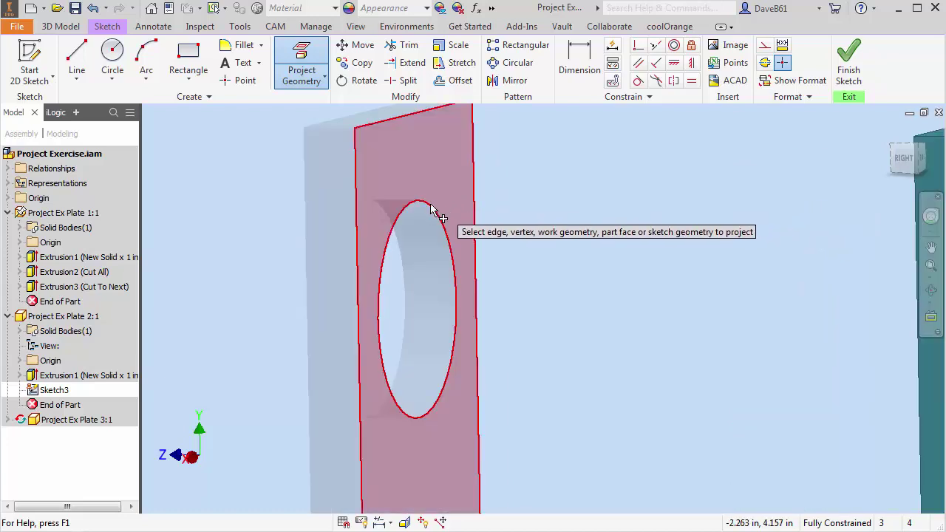
click(436, 208)
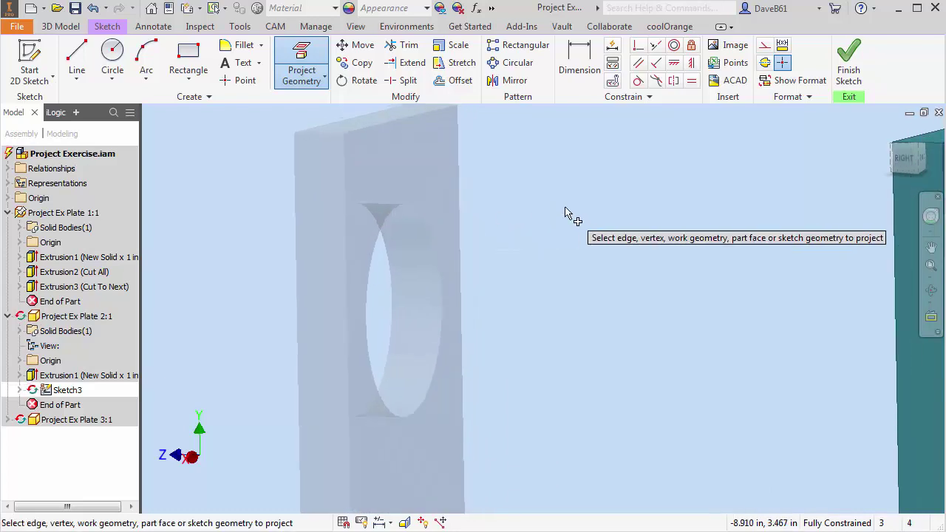
scroll(571, 214, up, 3)
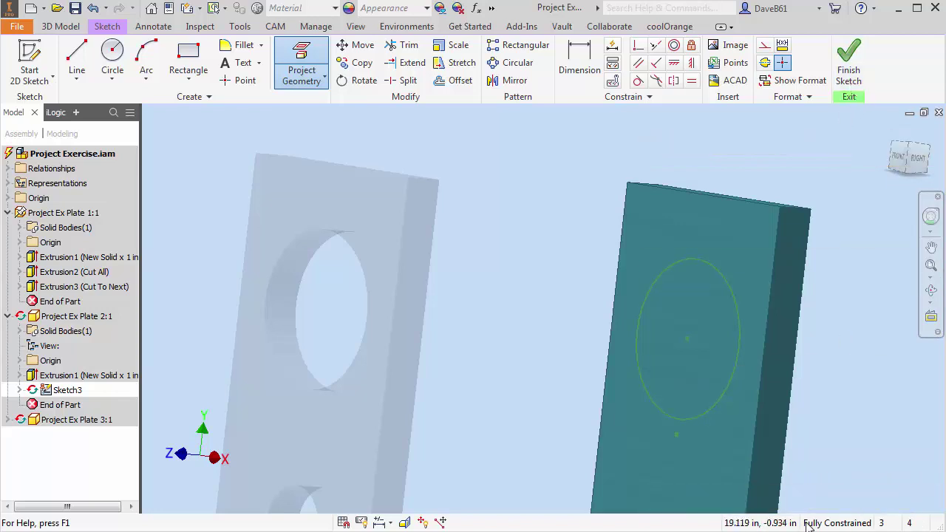
click(852, 59)
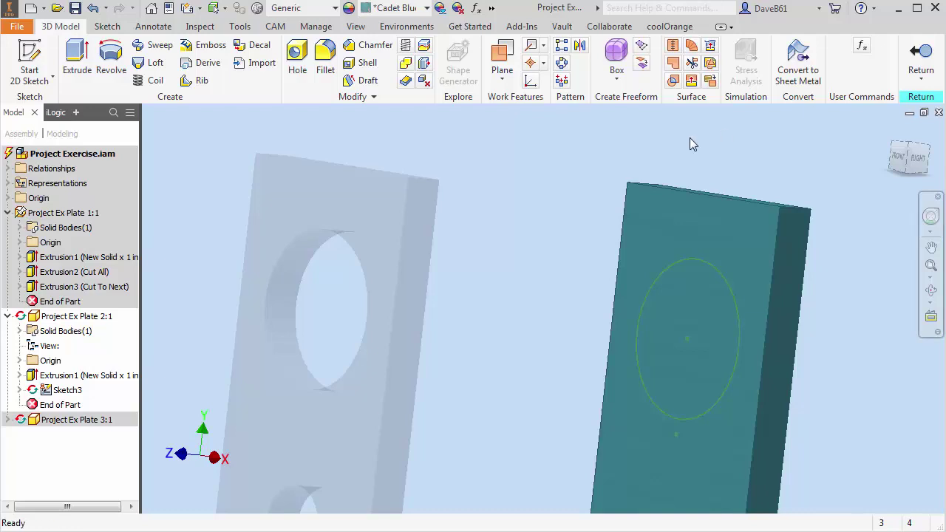
- Cut the projected circle through Plate 2 with To Next extents, then return to the assembly
click(88, 58)
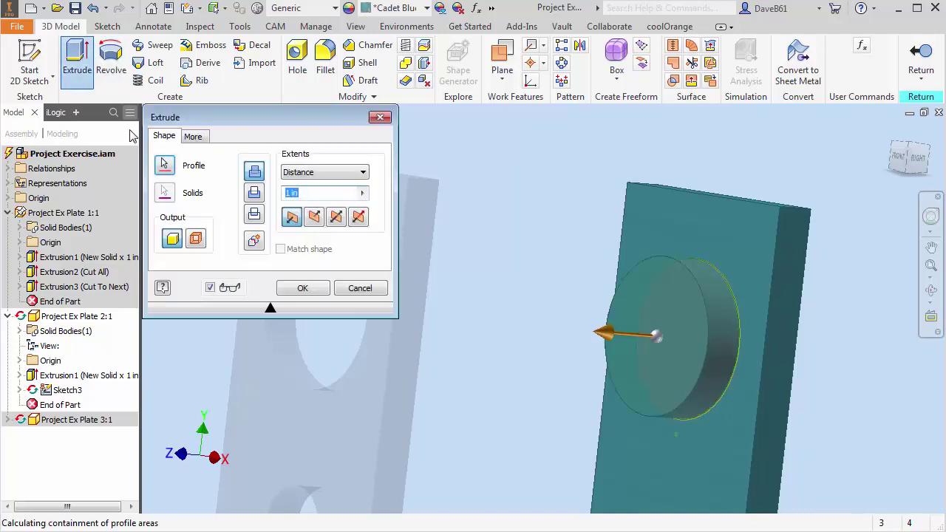
click(254, 193)
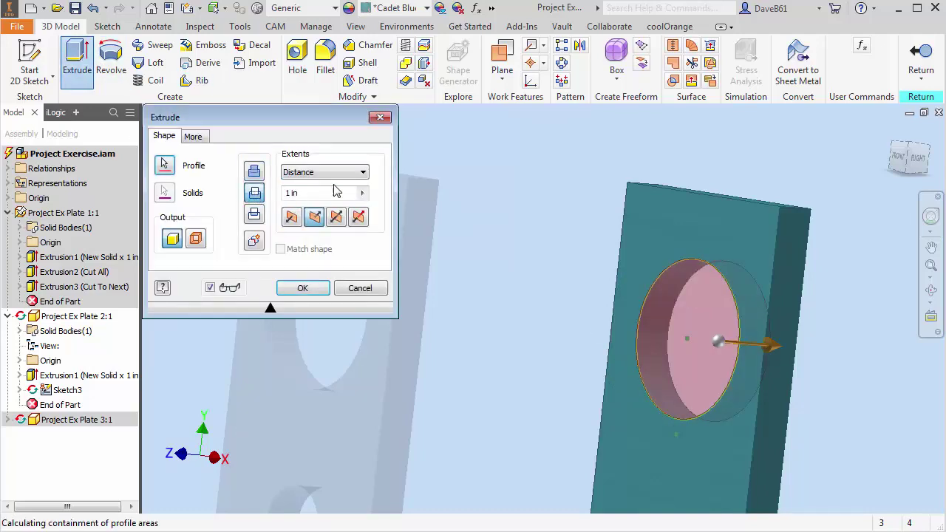
click(355, 173)
click(299, 194)
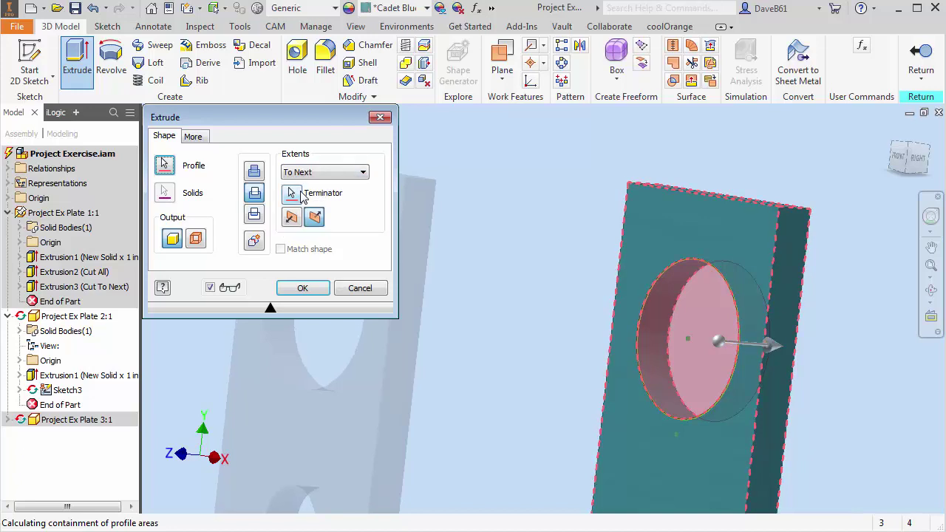
click(303, 288)
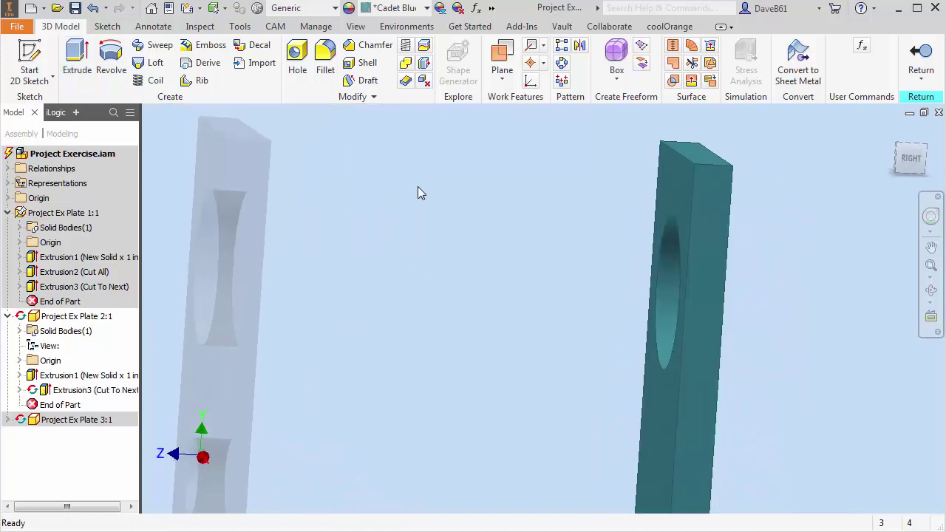
click(921, 59)
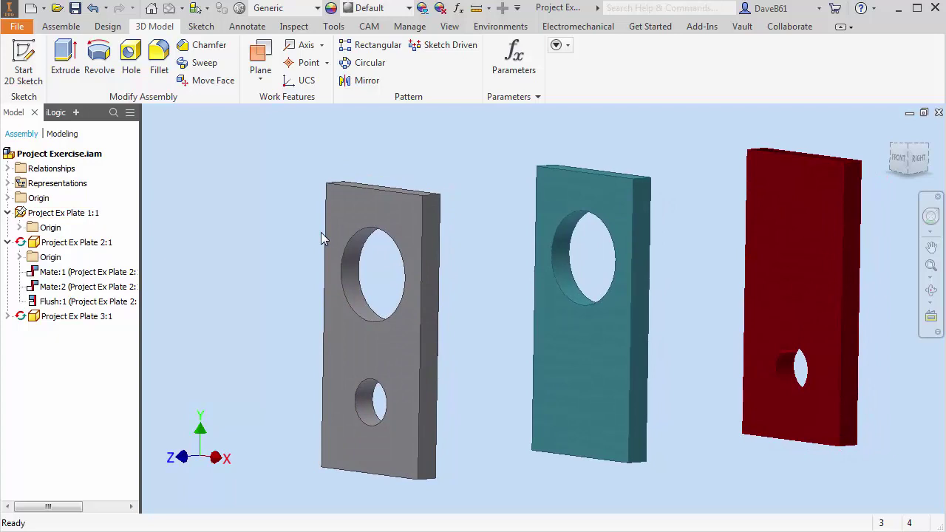
- Edit Plate 1 in place and change Sketch2's 2.000 hole dimension to 3.5
click(377, 346)
right_click(375, 347)
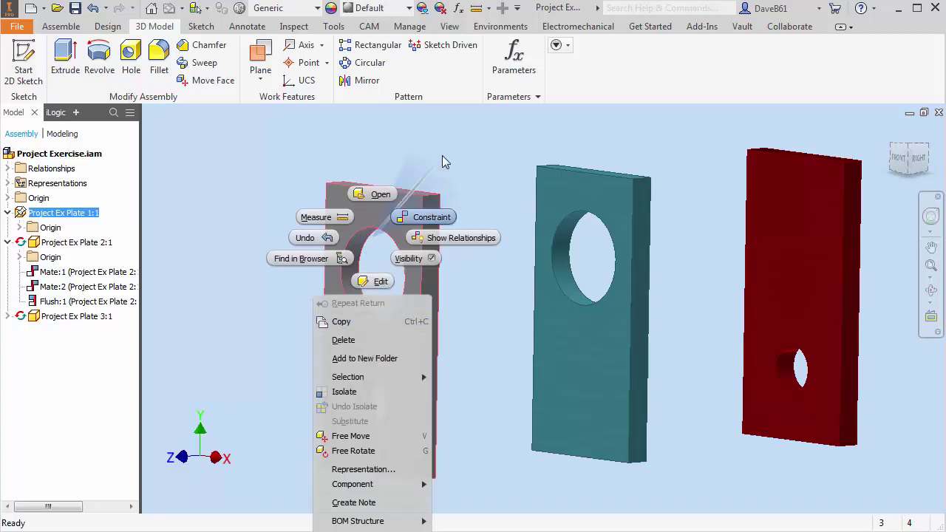
click(380, 283)
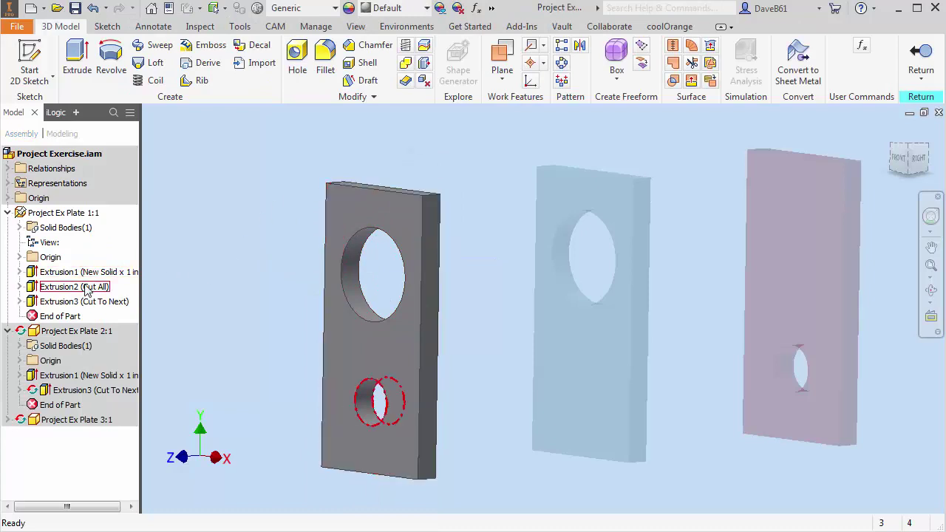
click(21, 287)
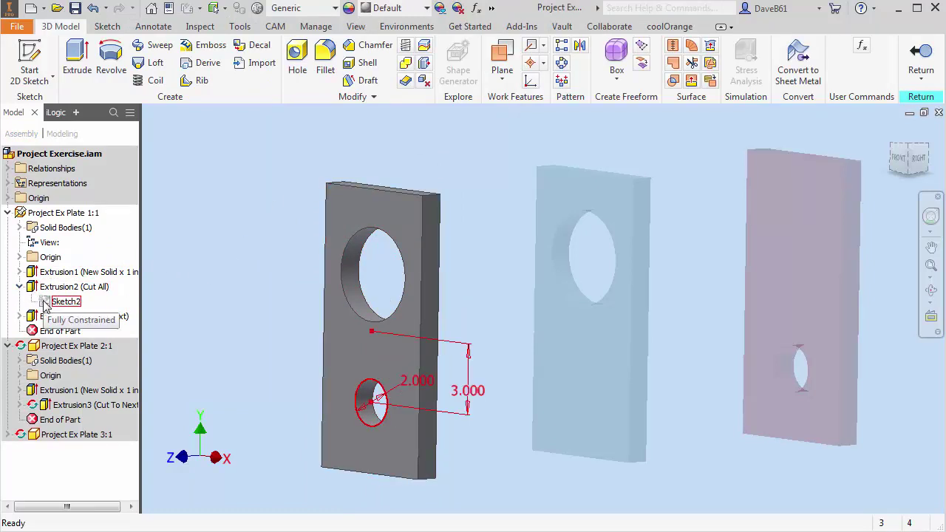
double_click(48, 305)
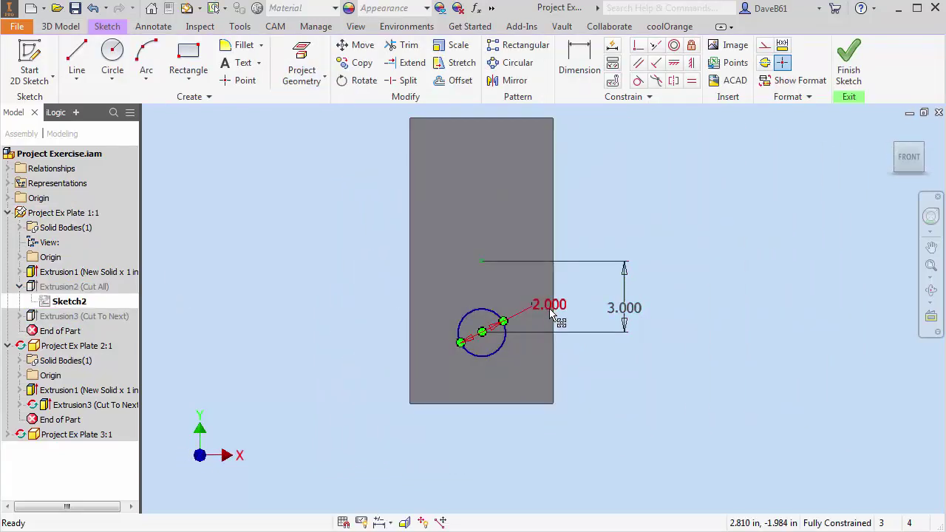
double_click(550, 314)
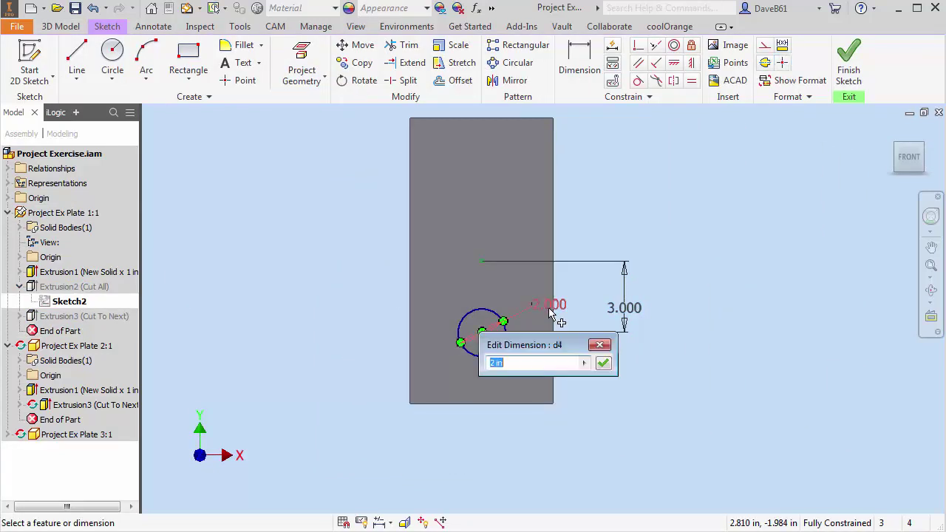
text(3.5)
key(Return)
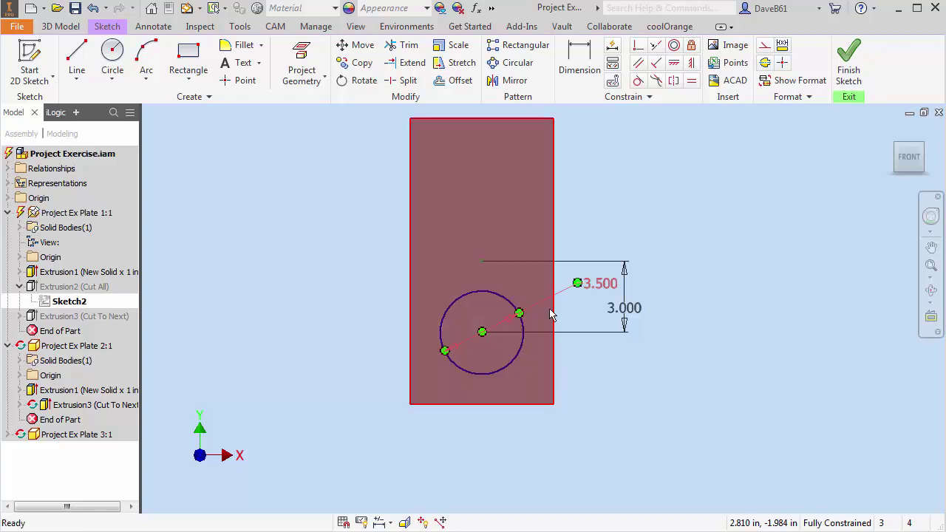
click(849, 63)
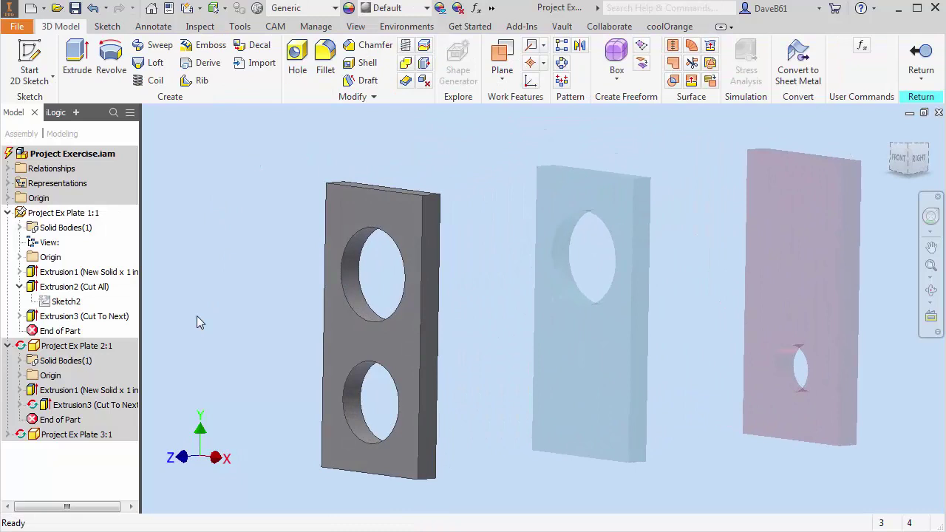
- Open Extrusion3's Sketch3 and change the 4.000 hole dimension to 1.5
click(67, 317)
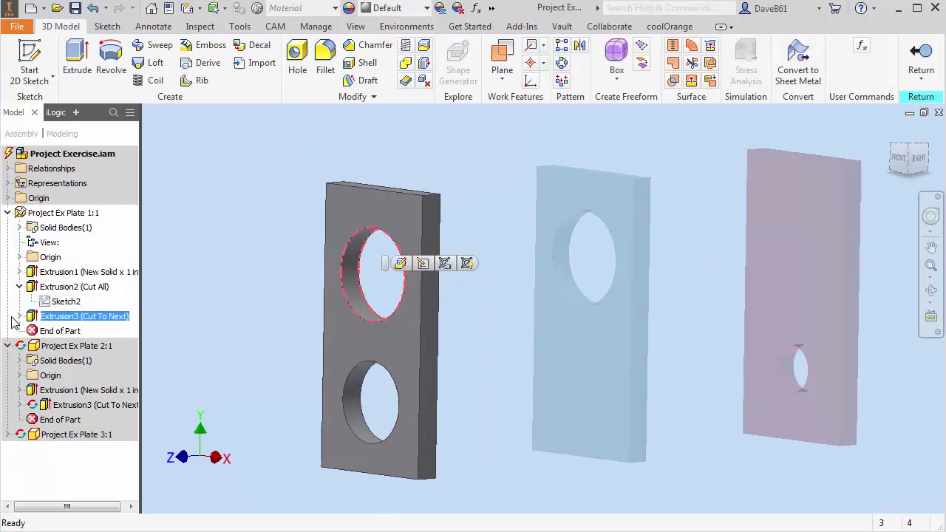
click(20, 316)
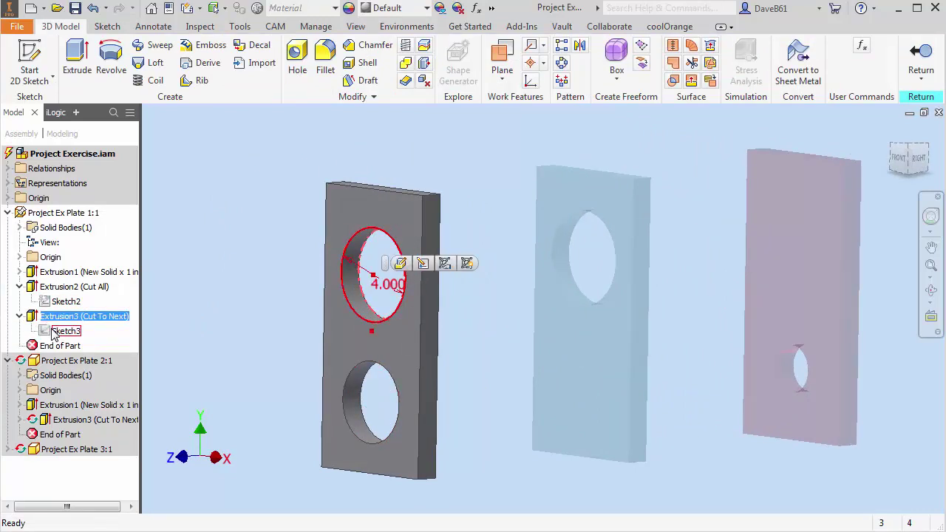
double_click(48, 334)
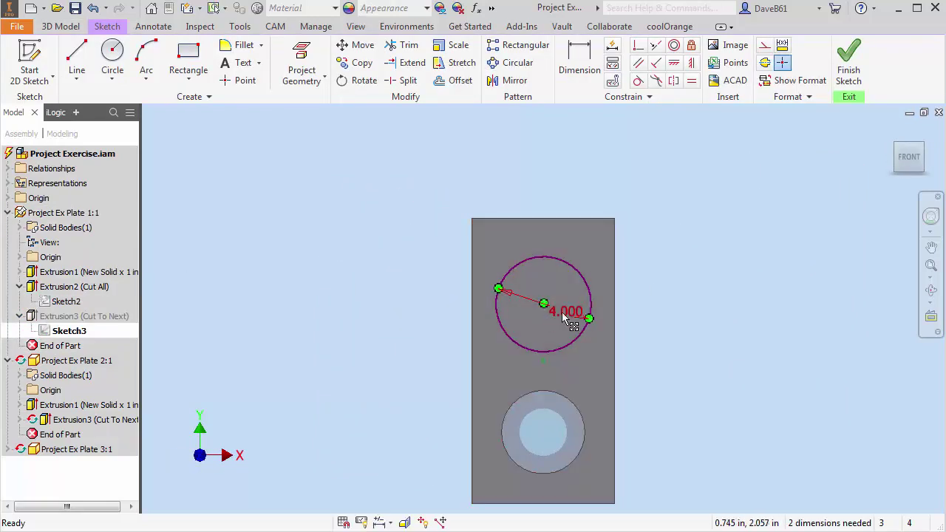
double_click(570, 312)
text(1.5)
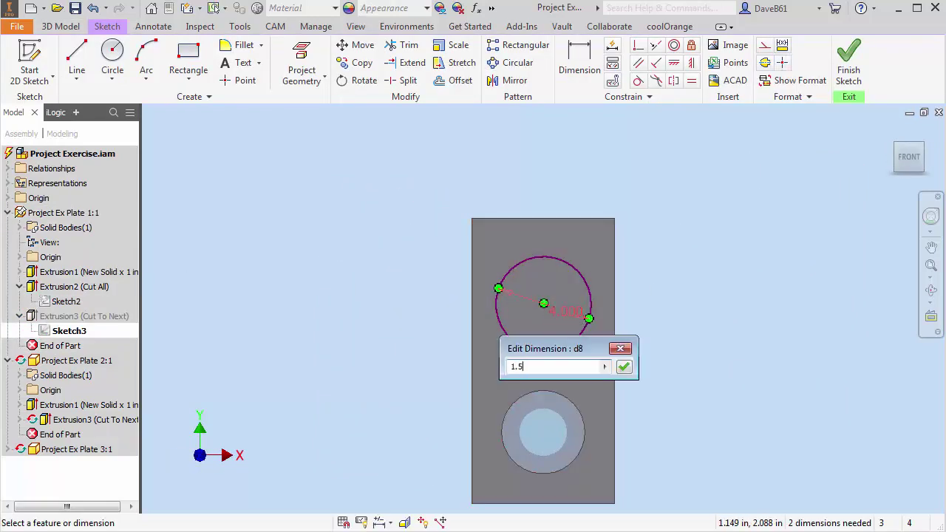
key(Return)
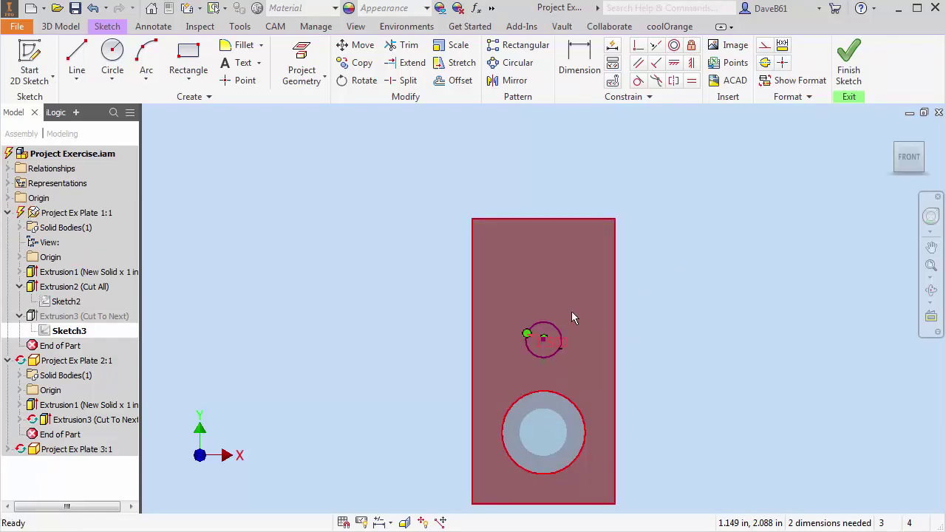
click(851, 61)
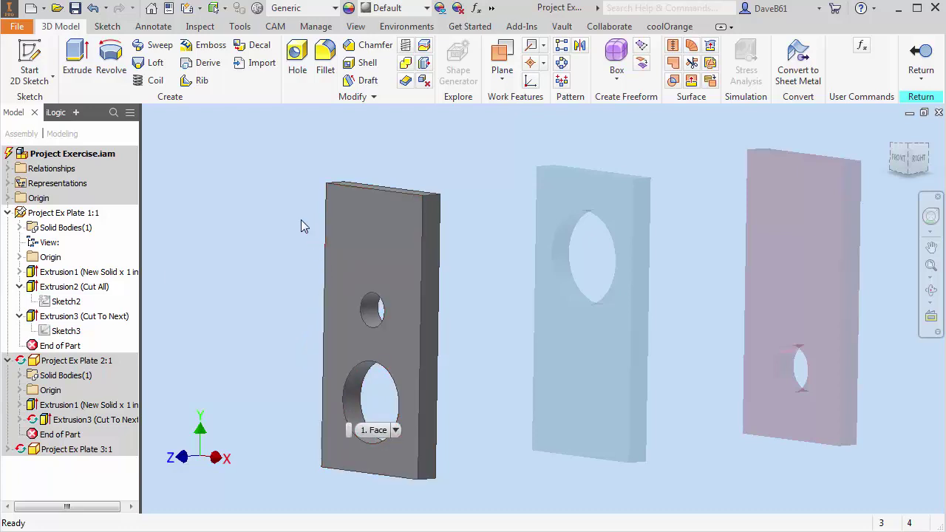
key(F5)
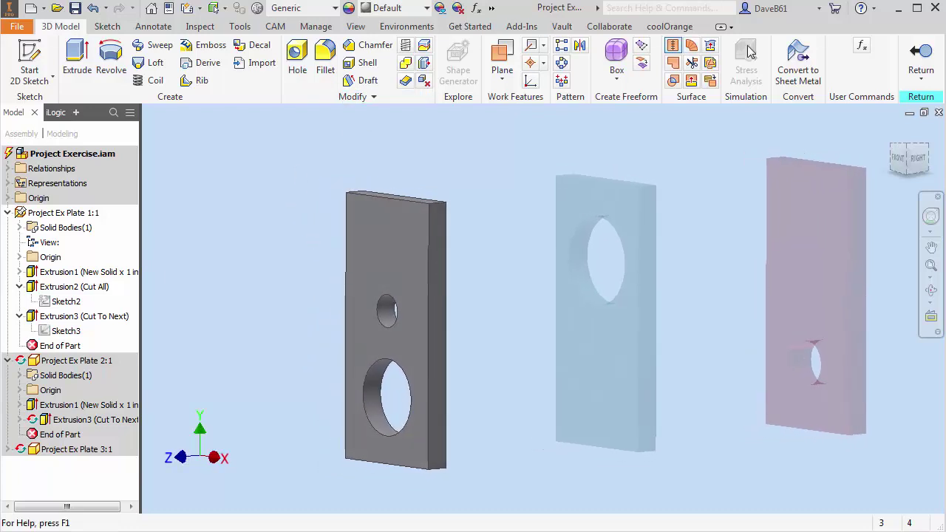
- Return to the assembly and measure Plate 2's hole (1.500 in) and Plate 3's (3.500 in)
click(922, 52)
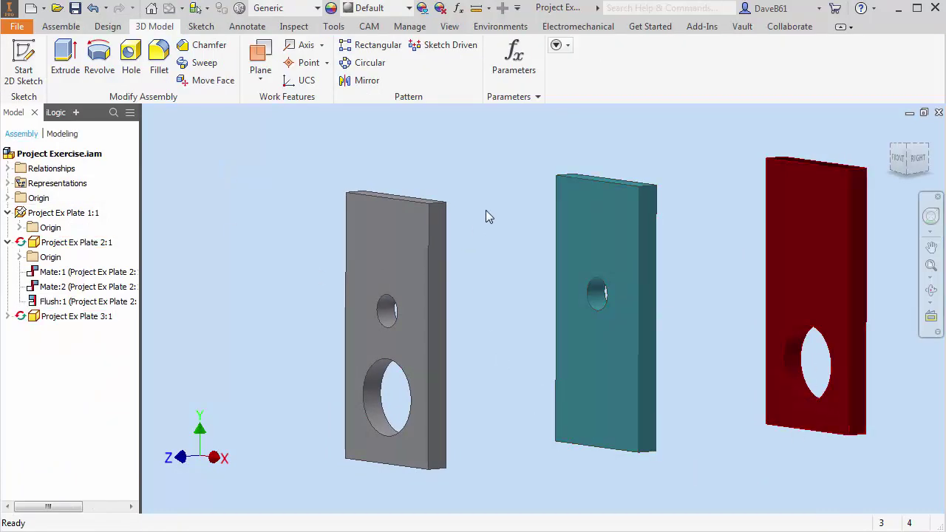
key(m)
click(601, 292)
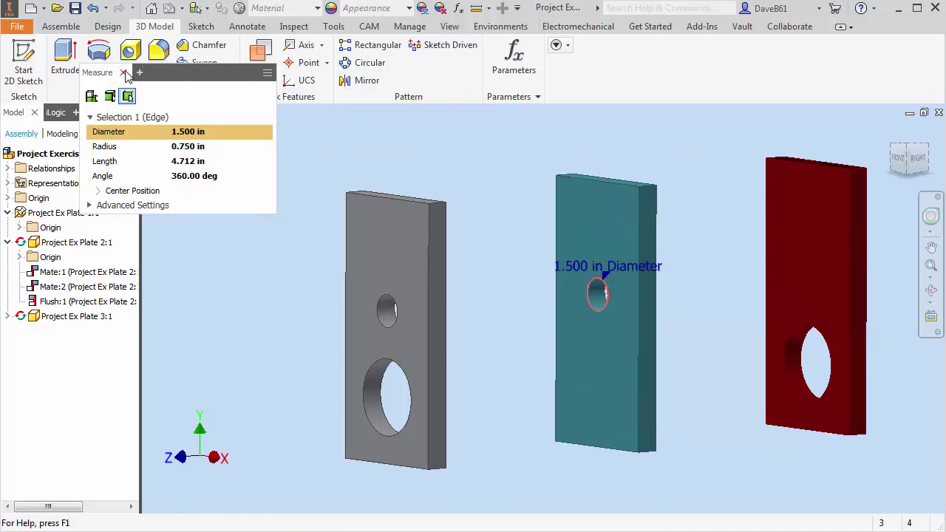
click(705, 182)
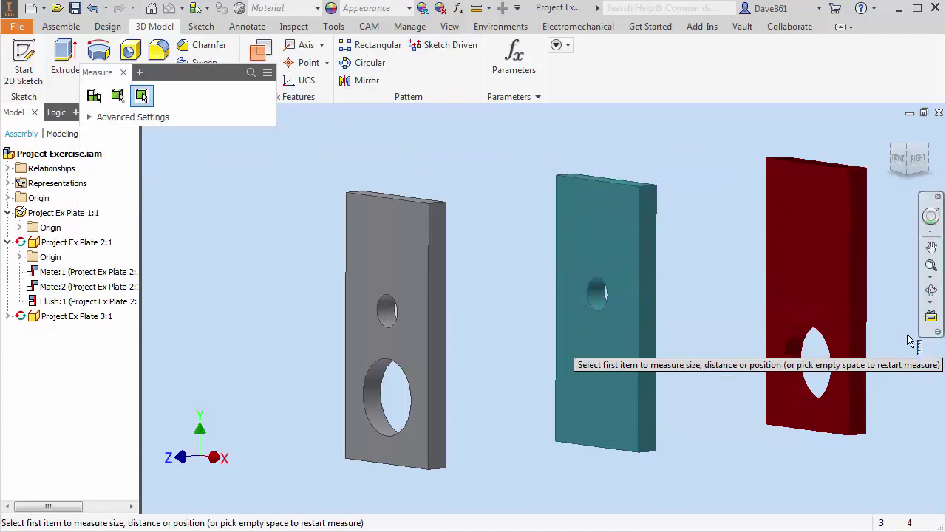
click(817, 369)
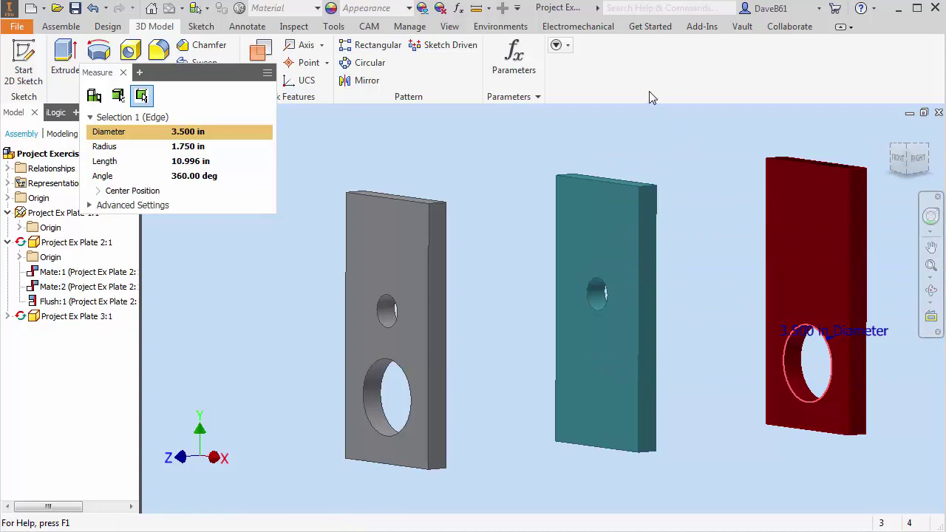
click(123, 72)
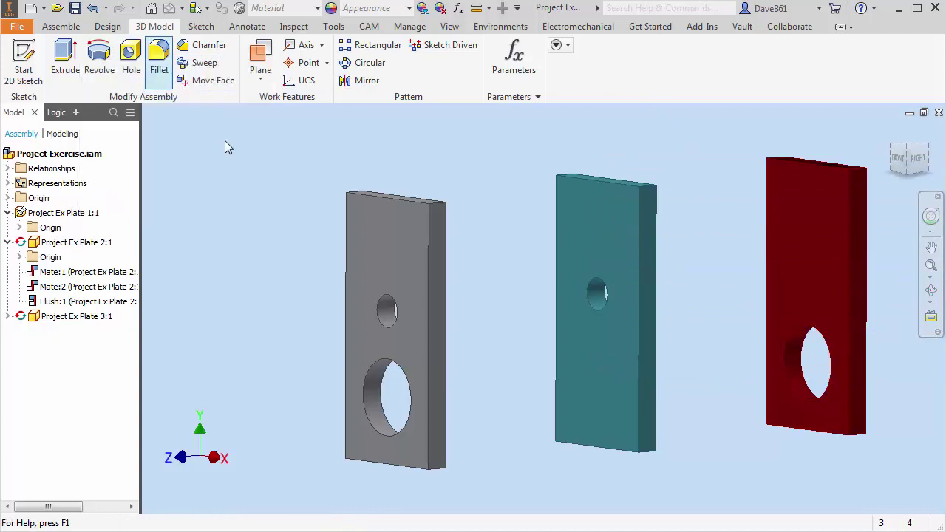
- Collapse the Project Ex Plate 2:1 branch in the model browser
click(8, 242)
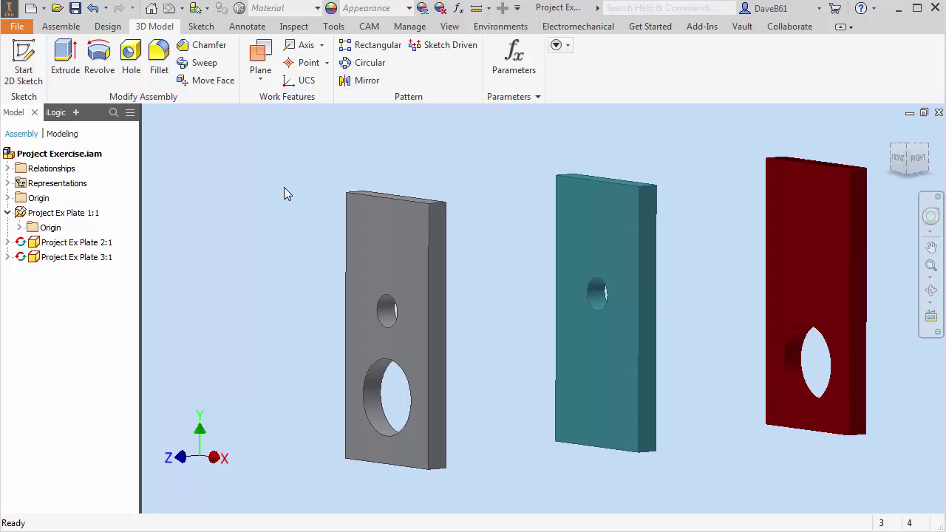
- Open Project Ex Plate 2:1 from the browser as a separate part document
right_click(70, 253)
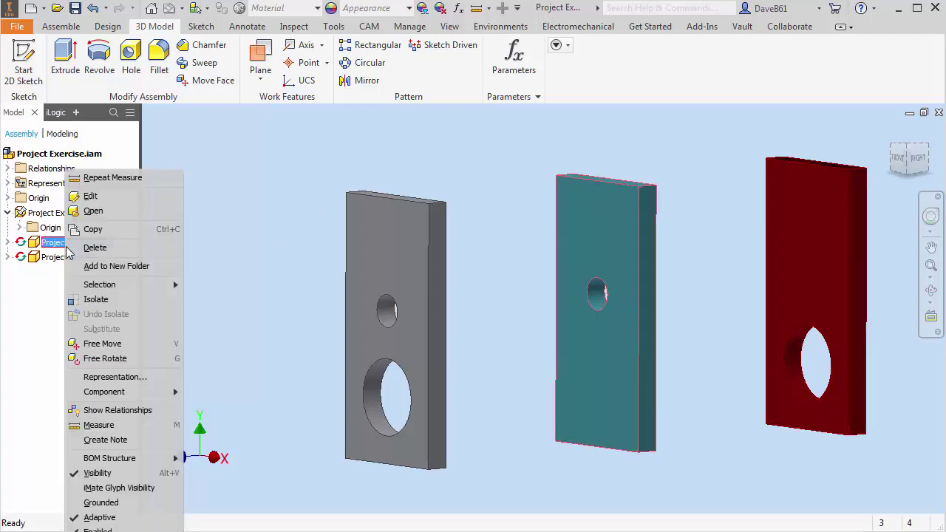
click(105, 214)
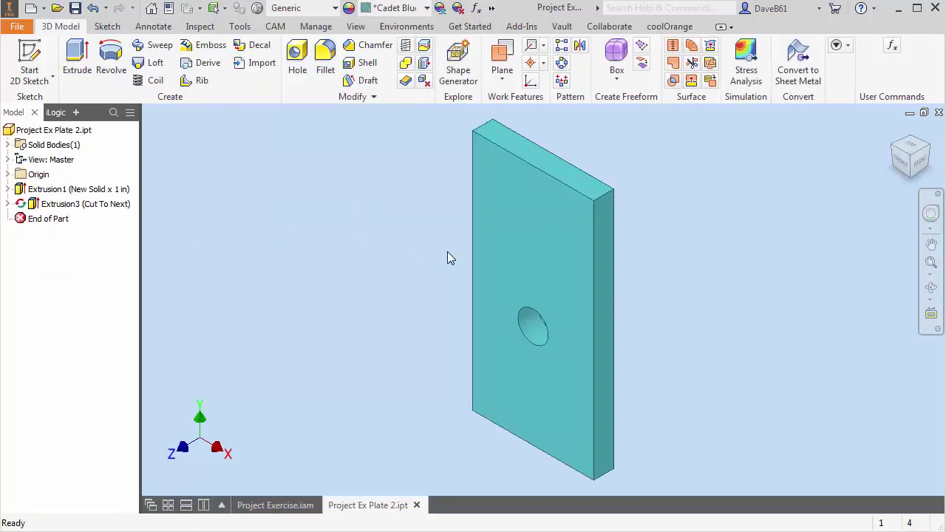
click(281, 506)
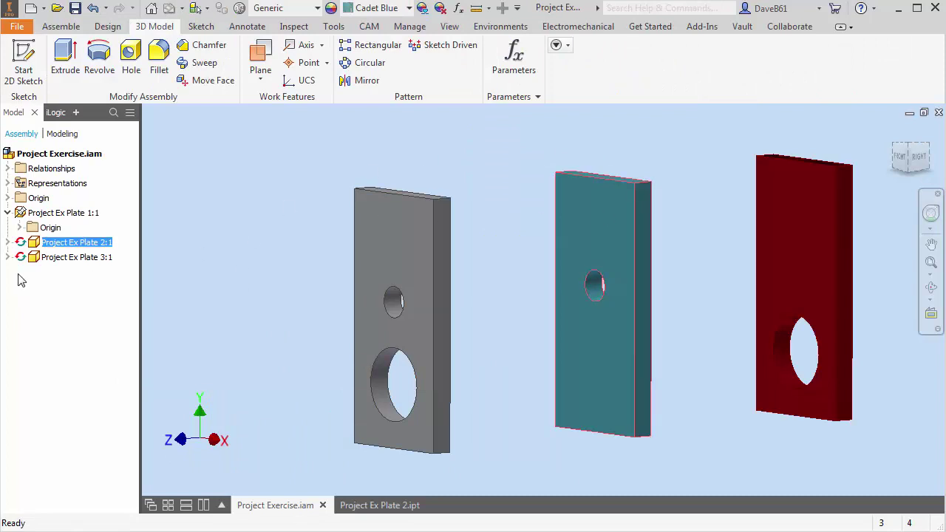
- Switch between the Project Ex Plate 2.ipt tab and the assembly tab, ending on the assembly
right_click(36, 243)
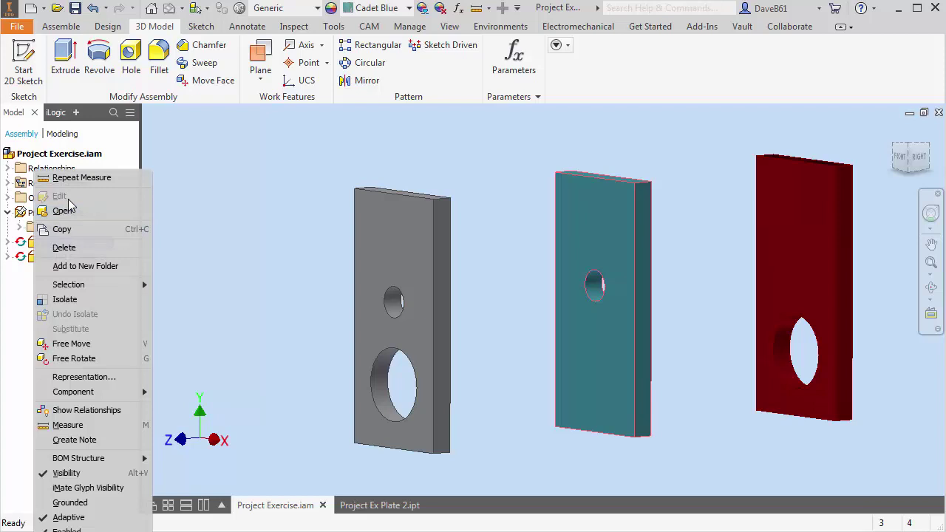
click(269, 158)
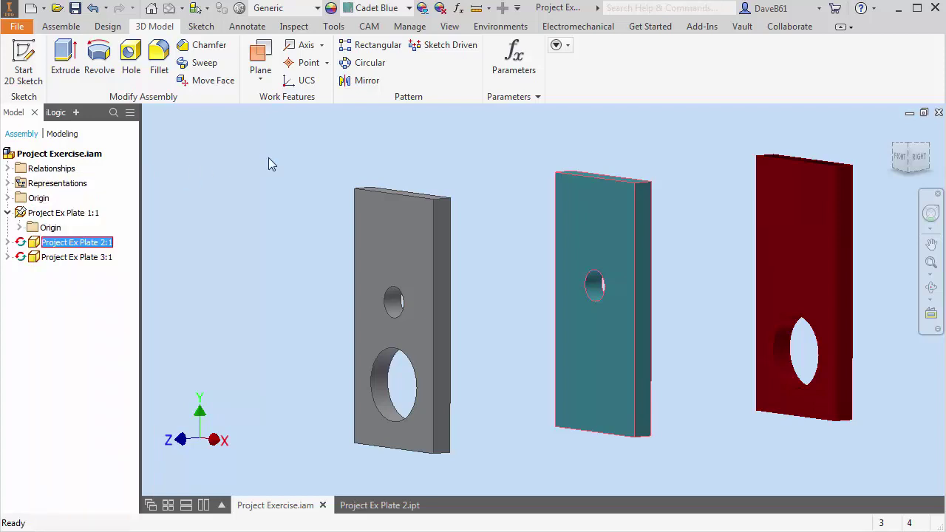
click(377, 506)
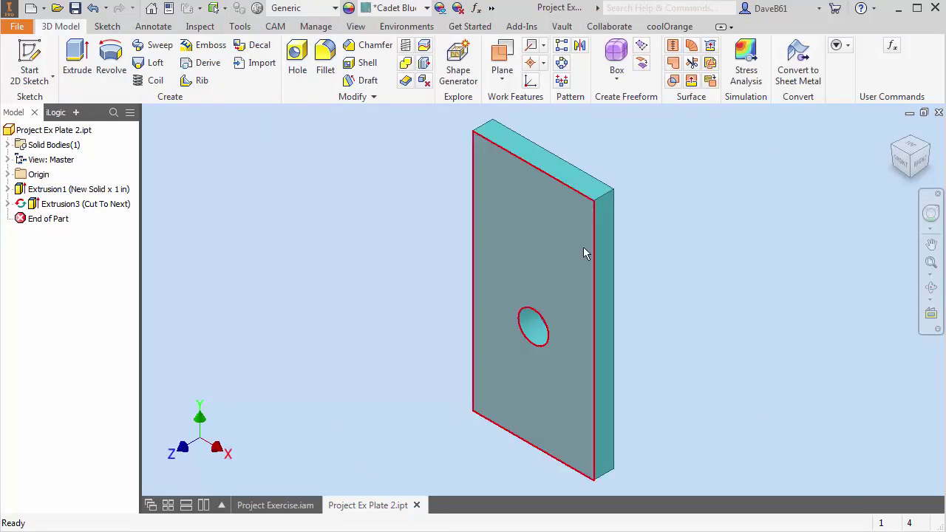
mouse_move(583, 247)
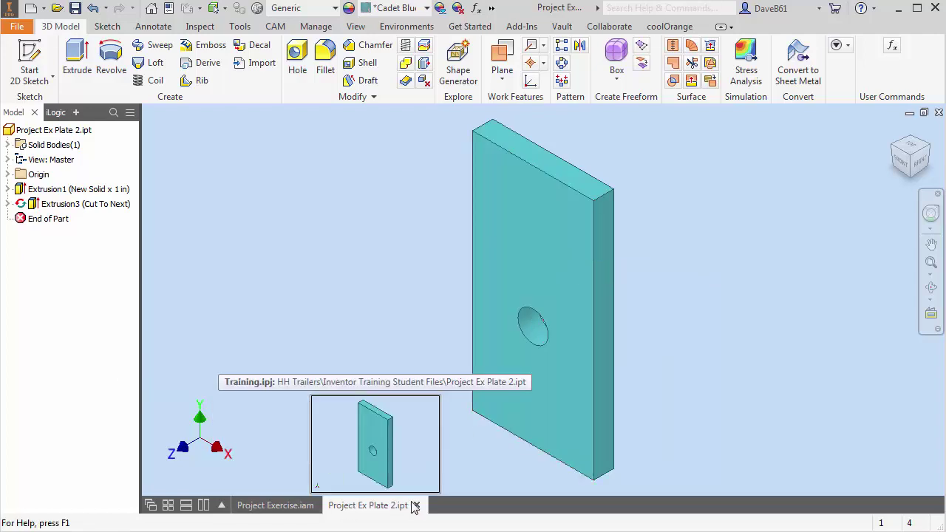
click(309, 503)
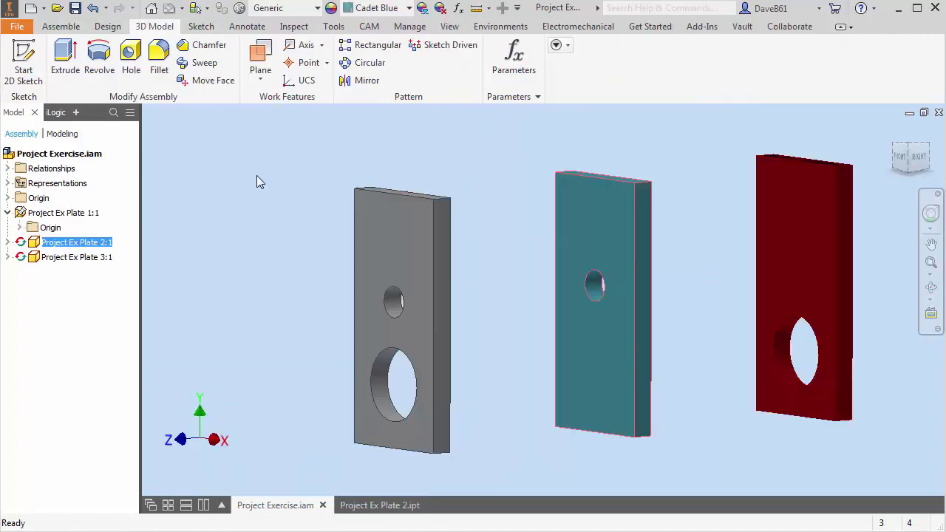
right_click(45, 244)
click(200, 213)
- Close the Project Ex Plate 2.ipt tab without saving, returning to Project Exercise.iam
click(365, 505)
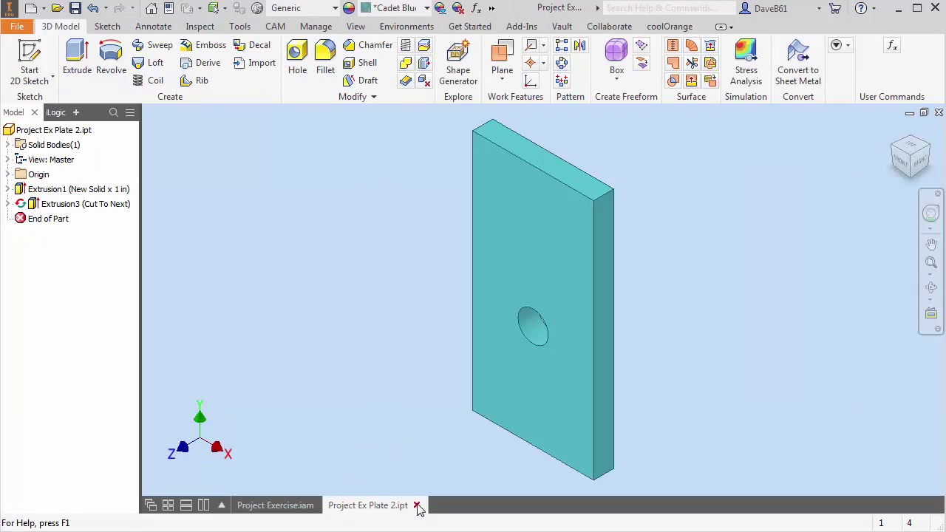
click(416, 505)
click(414, 305)
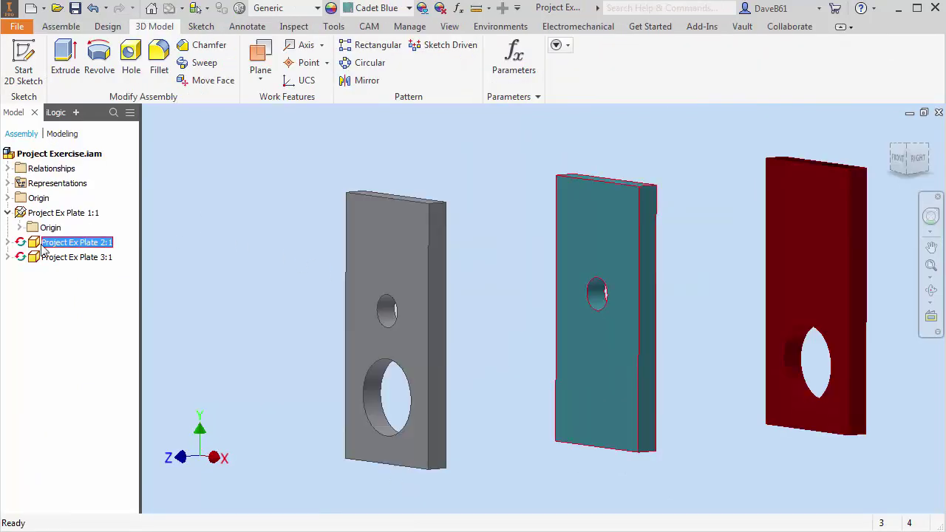
right_click(45, 249)
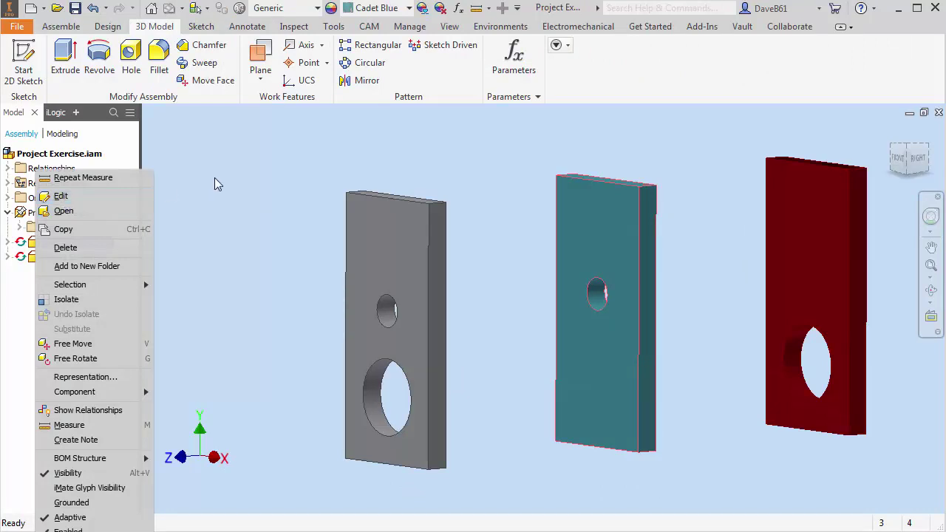
click(263, 164)
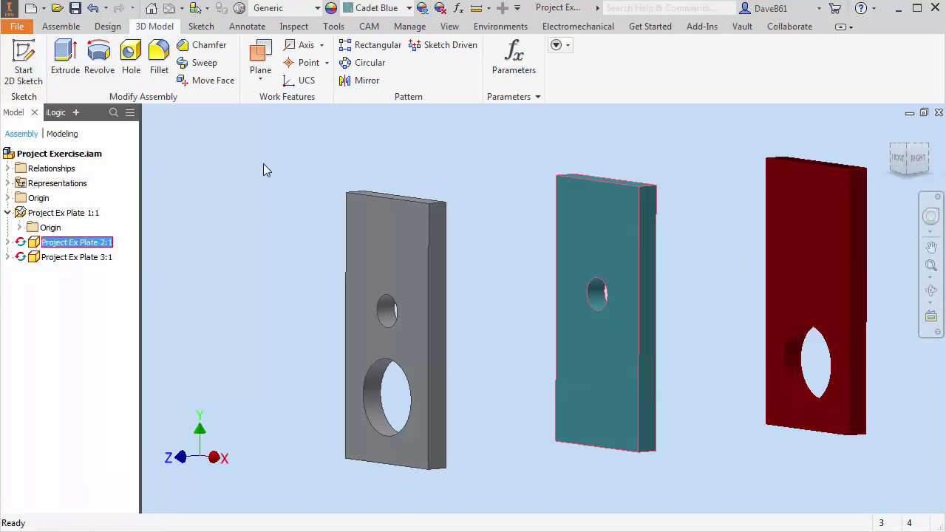